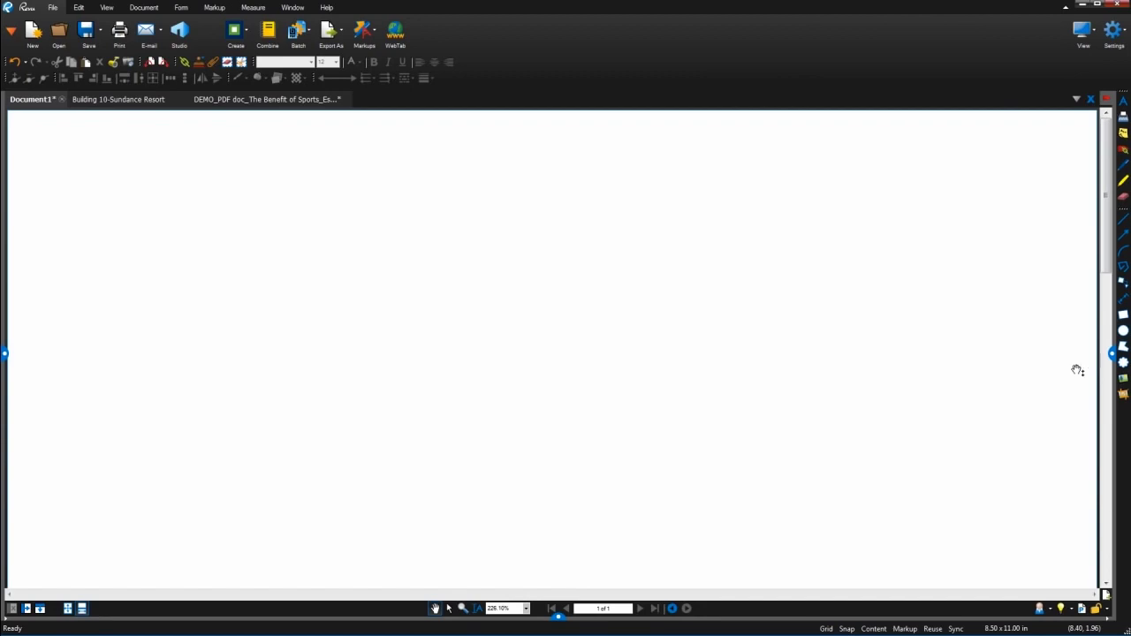
Step: Add a top-left text box starting 'Thi' and a thick yellow highlight zigzag across the page
drag(36, 139, 235, 233)
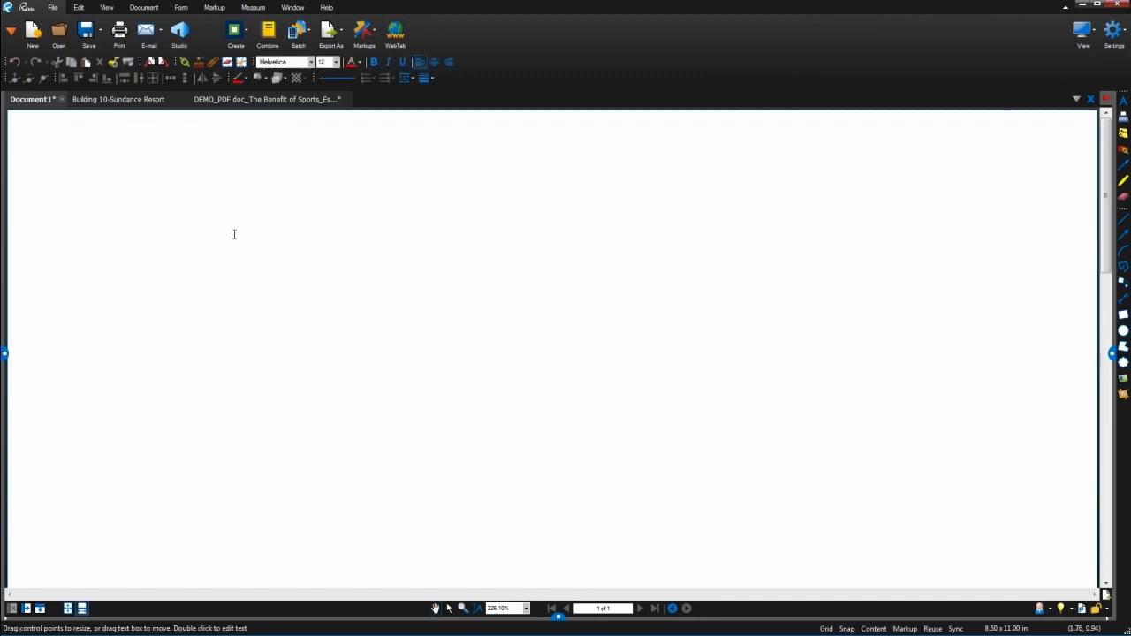
text(This is a textbox)
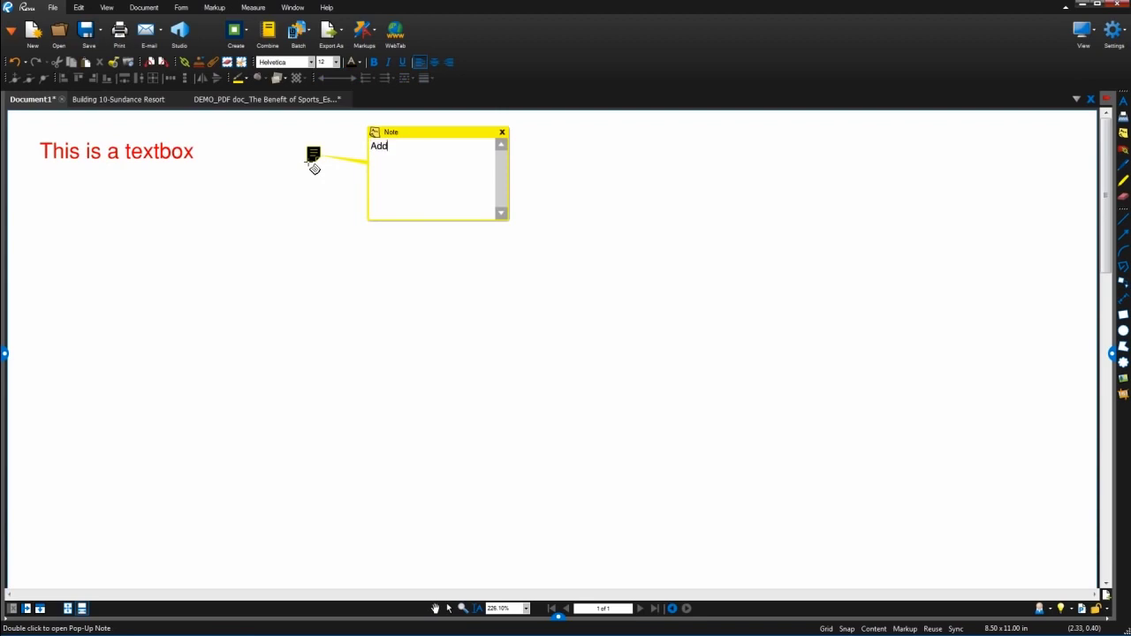
key(Escape)
key(i)
mouse_move(430, 146)
mouse_down()
mouse_move(525, 245)
mouse_move(618, 212)
mouse_move(716, 217)
mouse_up()
Step: Draw a red line on the left, a red cloud at top right and a down-left callout arrow
key(l)
mouse_move(91, 261)
mouse_down()
mouse_move(292, 302)
mouse_move(429, 368)
mouse_up()
key(c)
drag(803, 169, 1014, 320)
key(q)
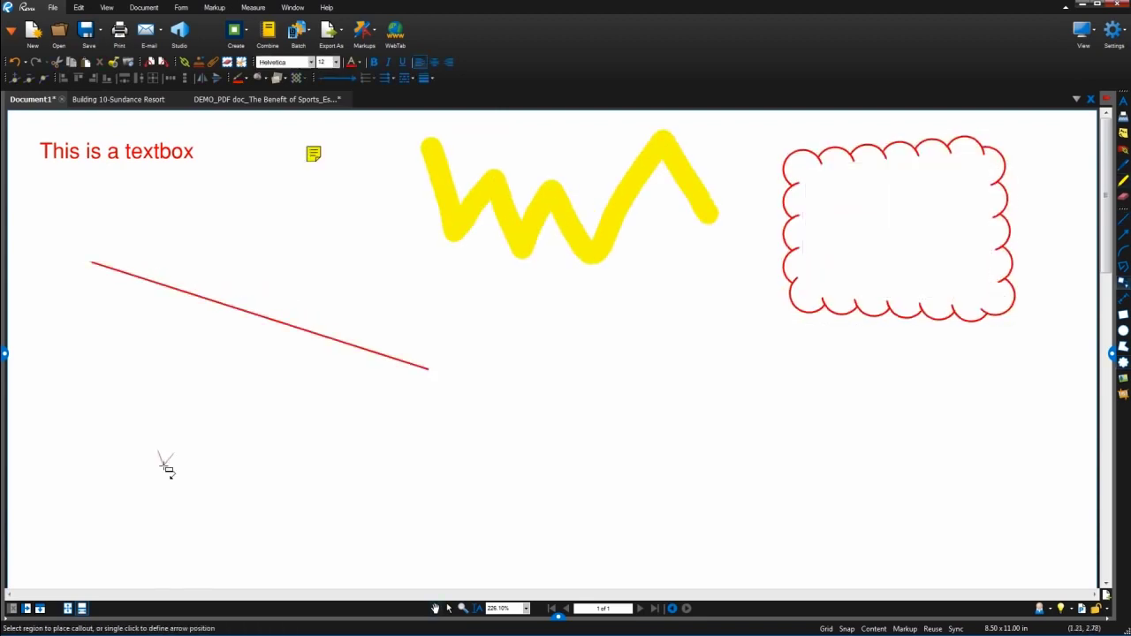
drag(168, 468, 303, 383)
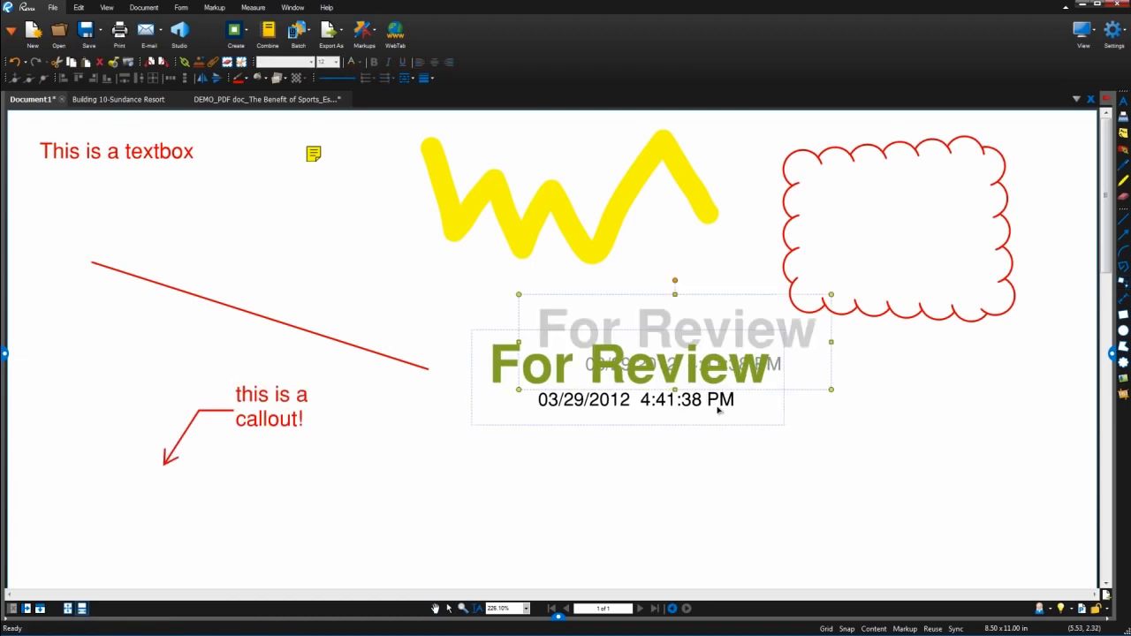
Step: Draw a red arc at the lower right and convert the cloud into a control-point shape
key(shift+c)
mouse_move(831, 466)
mouse_down()
mouse_move(841, 386)
mouse_move(930, 369)
mouse_up()
right_click(987, 308)
mouse_move(1030, 396)
click(945, 427)
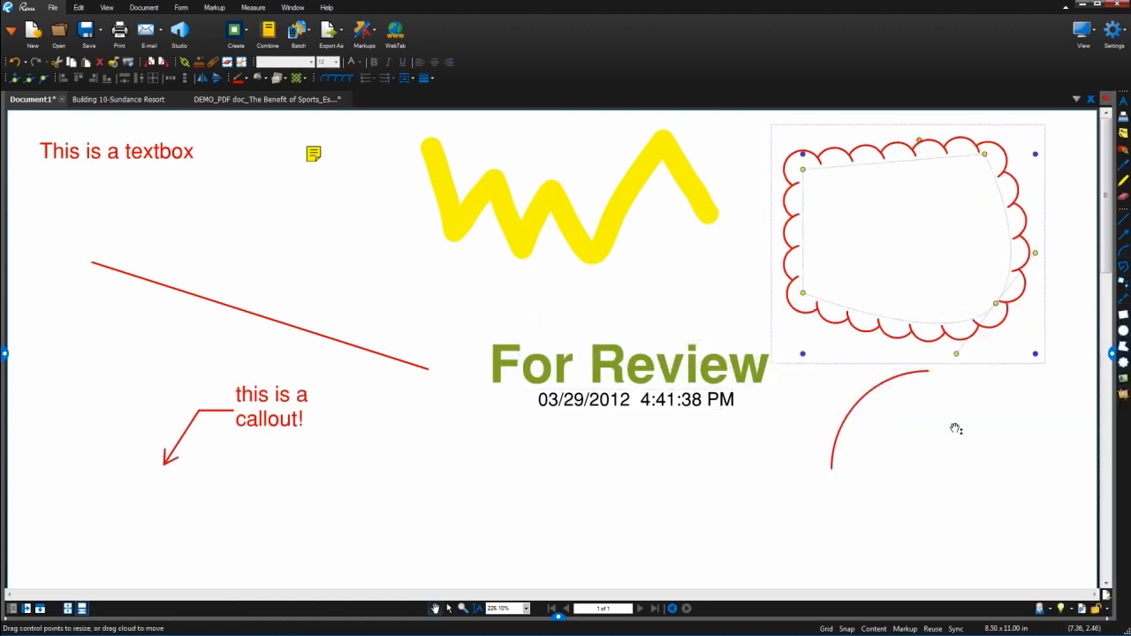
Step: Insert an image below the For Review stamp and enlarge it to full size
key(ctrl+shift+i)
key(Return)
drag(360, 432, 425, 494)
drag(478, 529, 551, 566)
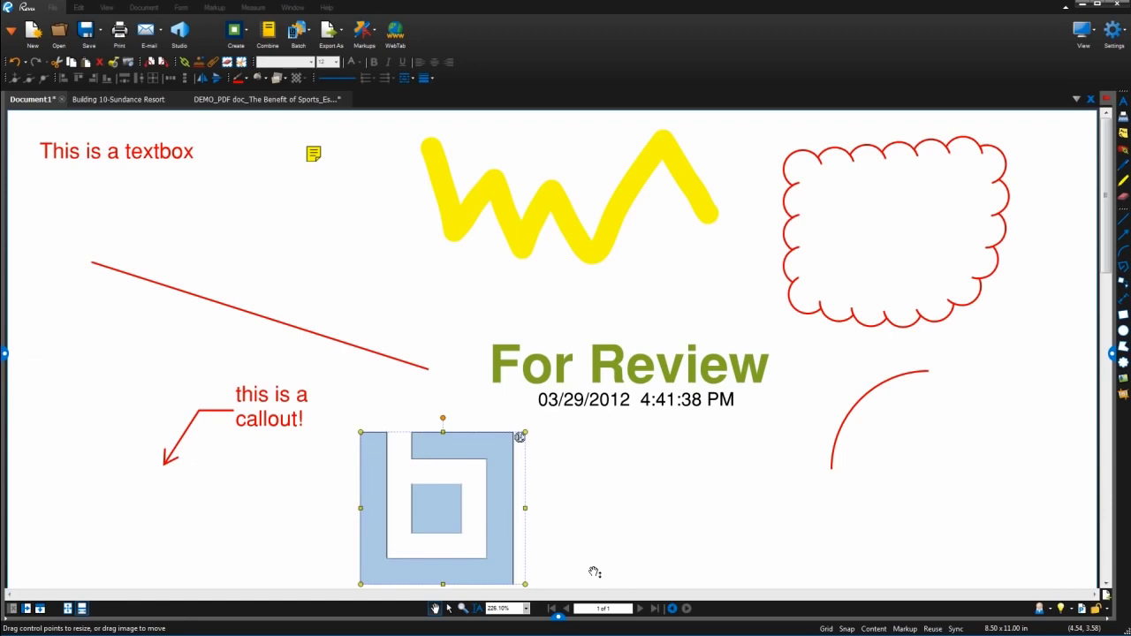
Step: Keep the Design profile and bring up the Building 10-Sundance Resort floor plan, zooming the view
click(1040, 608)
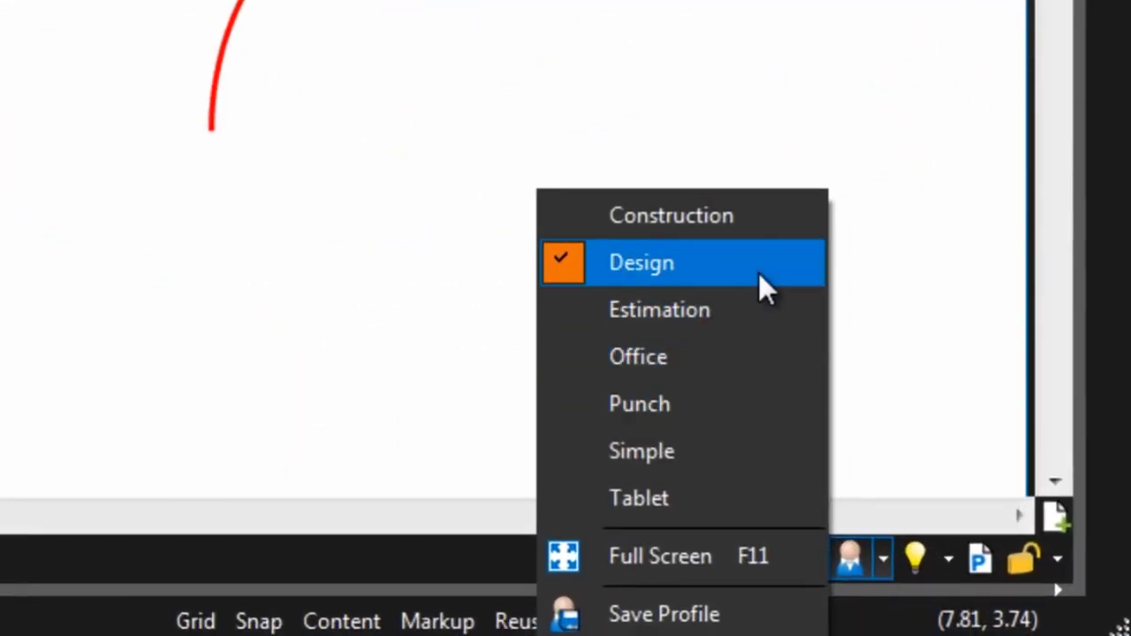
click(759, 272)
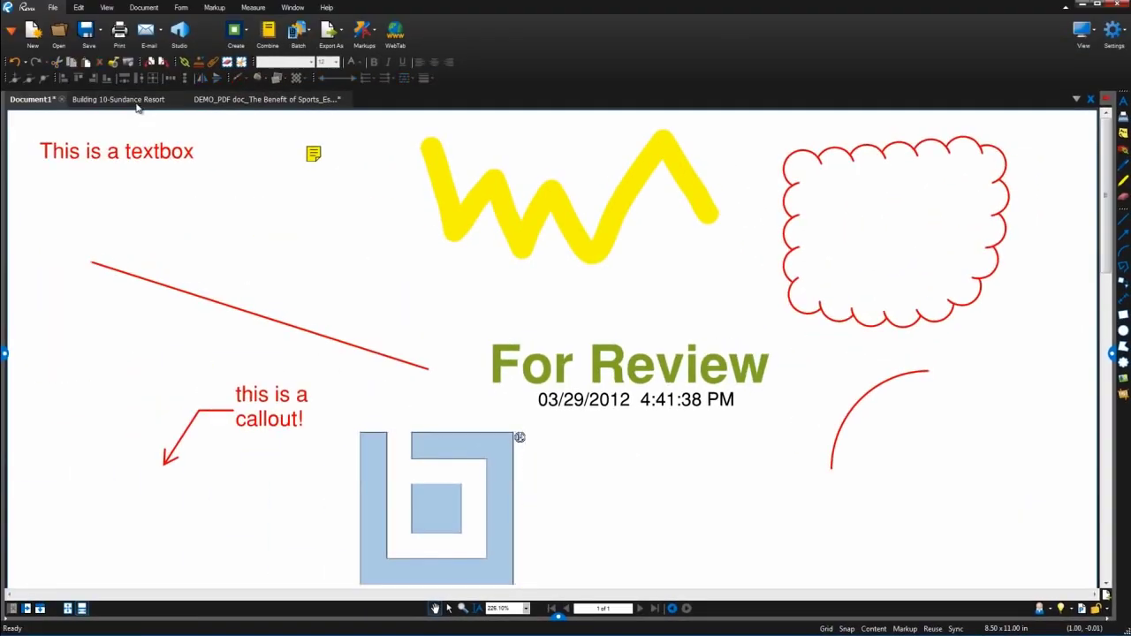
click(135, 102)
scroll(631, 345, up, 4)
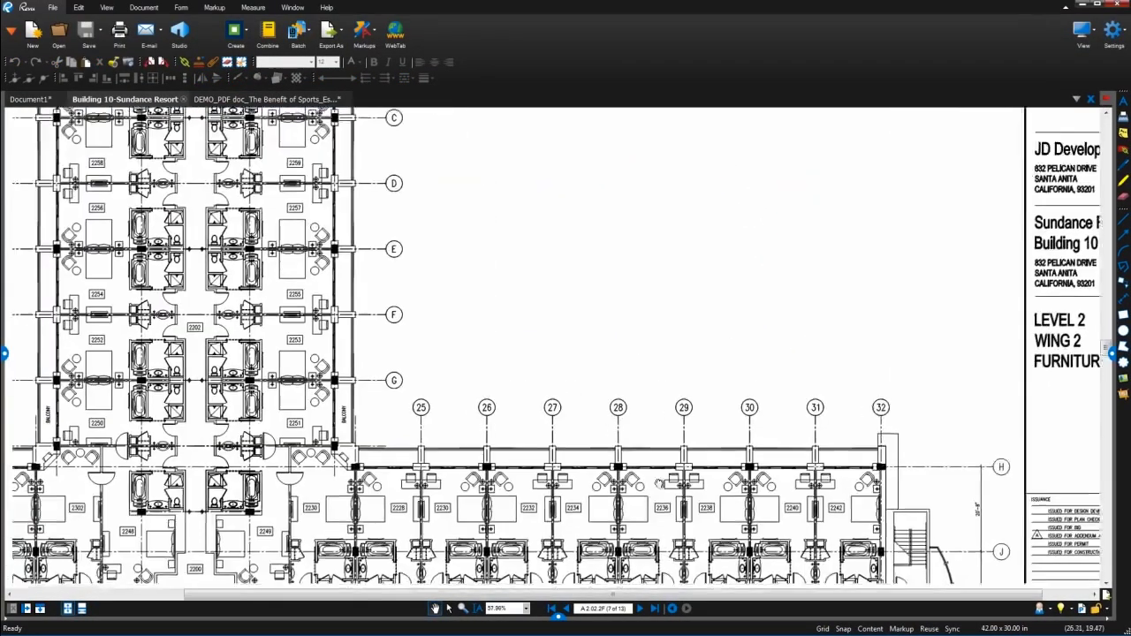
scroll(659, 483, down, 2)
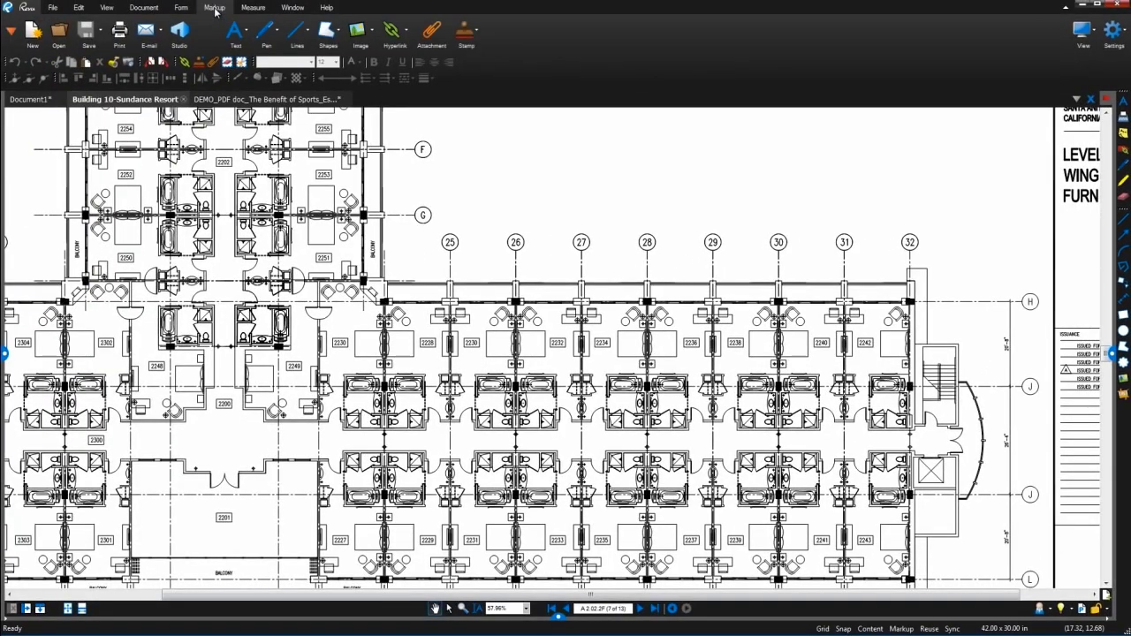
Step: Draw a text box near grid line F reading 'This here is a text box.'
click(236, 32)
click(263, 32)
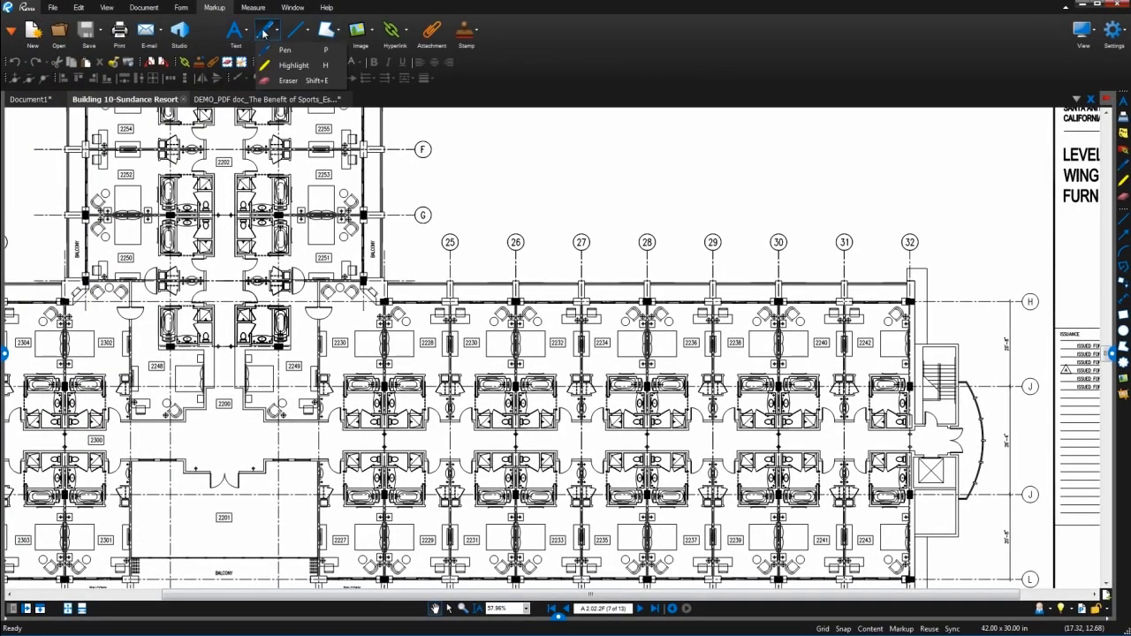
click(307, 32)
click(510, 41)
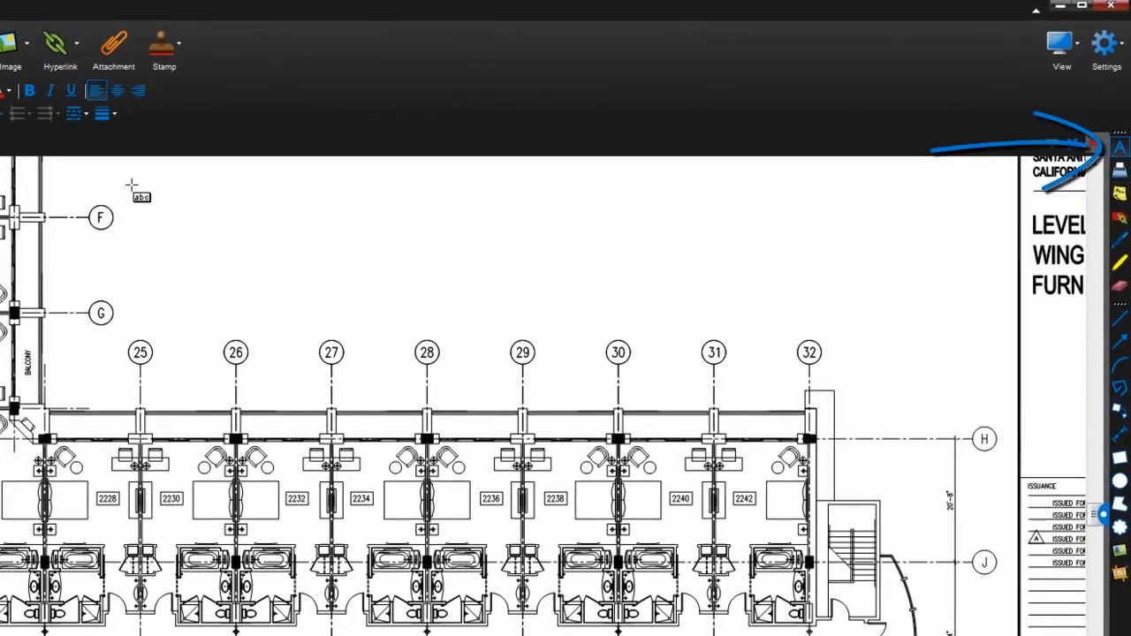
drag(132, 185, 271, 264)
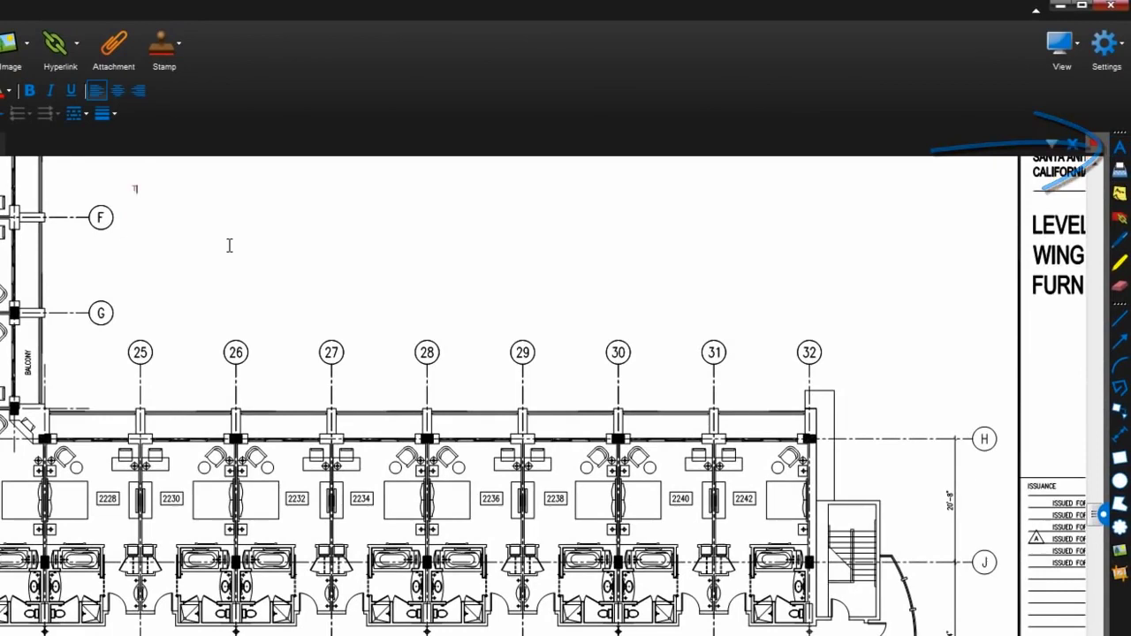
text(This here is a text box.)
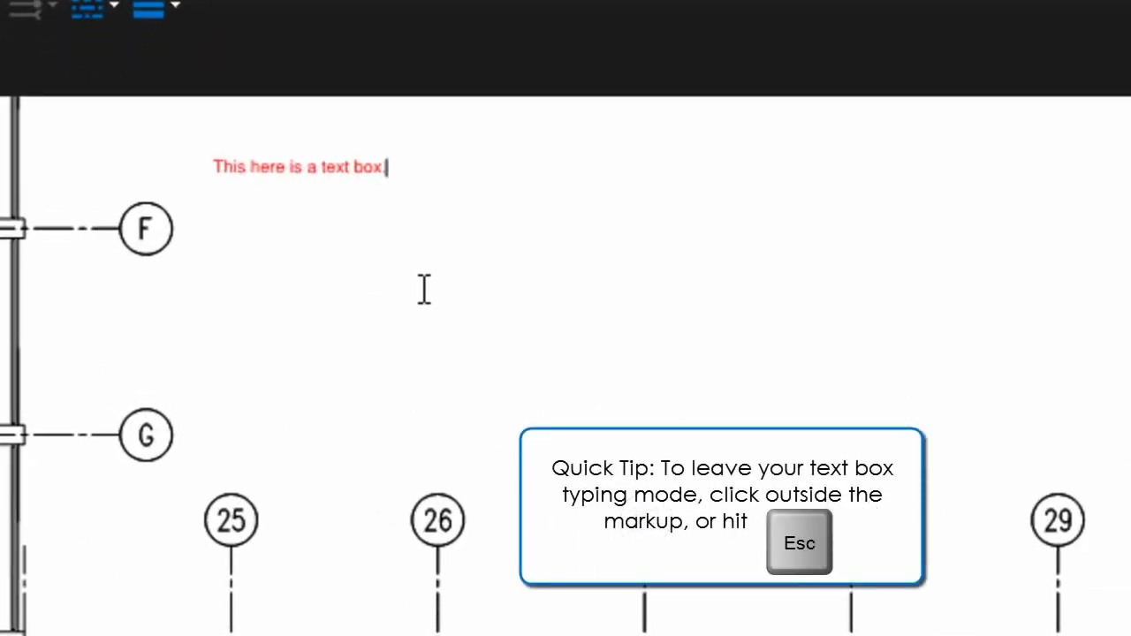
key(Escape)
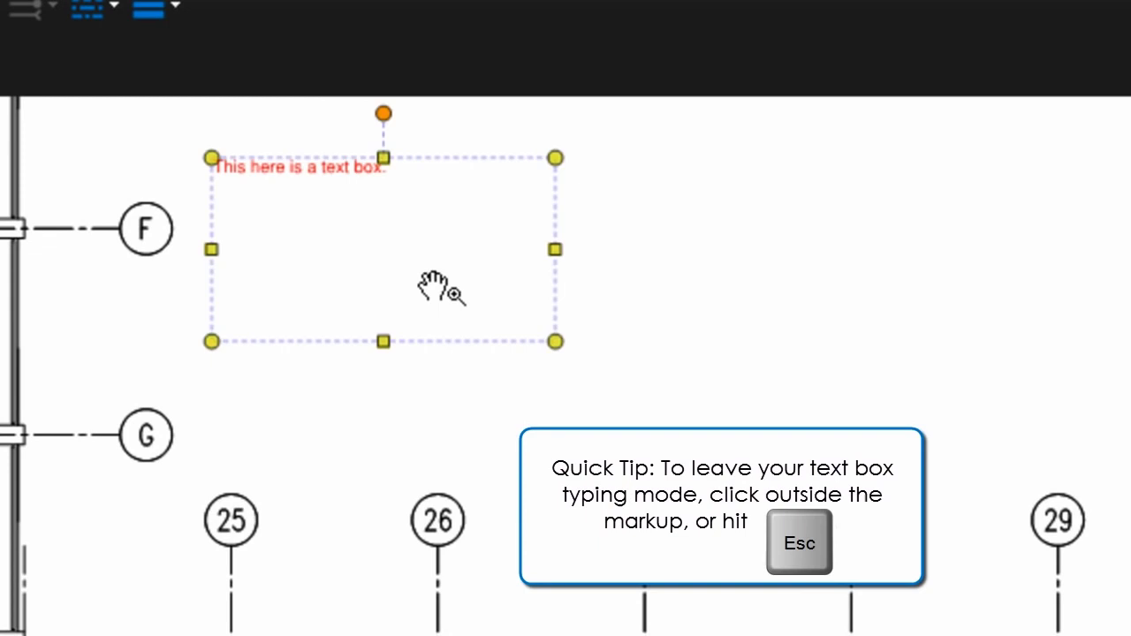
Step: Autosize the text box to fit its text and move it down and to the right
right_click(424, 262)
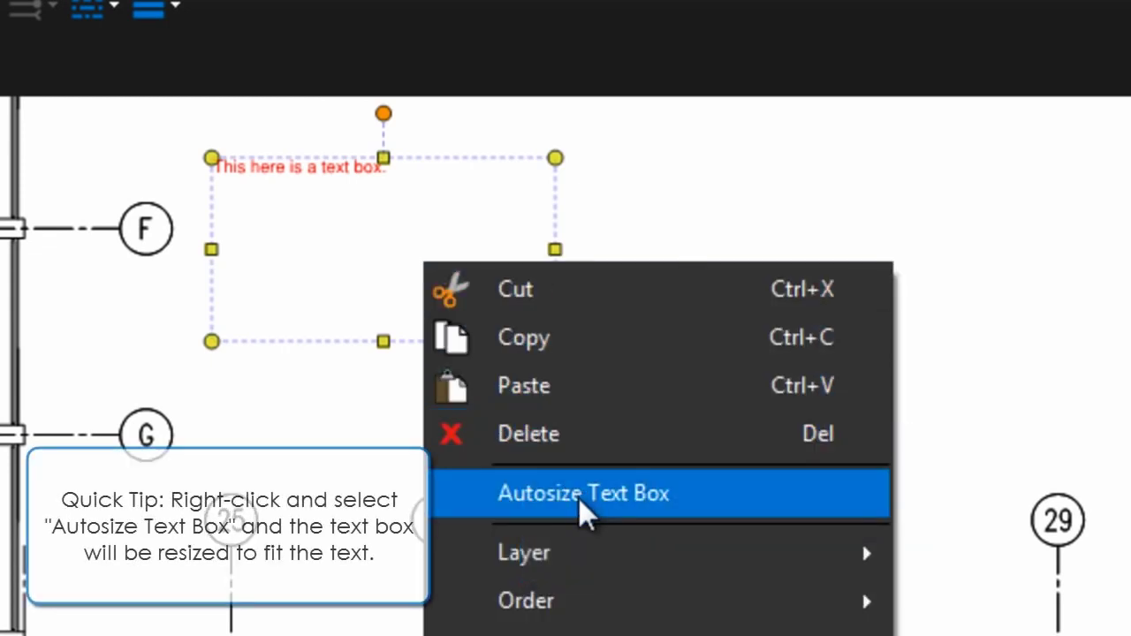
click(579, 499)
click(587, 509)
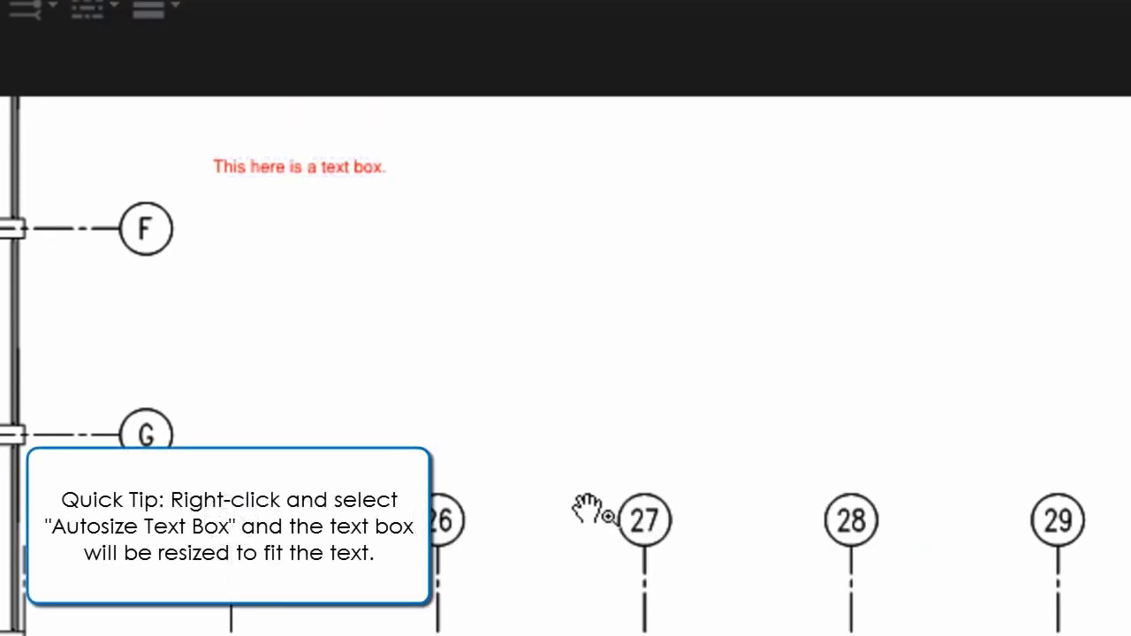
mouse_move(342, 168)
mouse_down()
mouse_move(371, 287)
mouse_move(359, 310)
mouse_up()
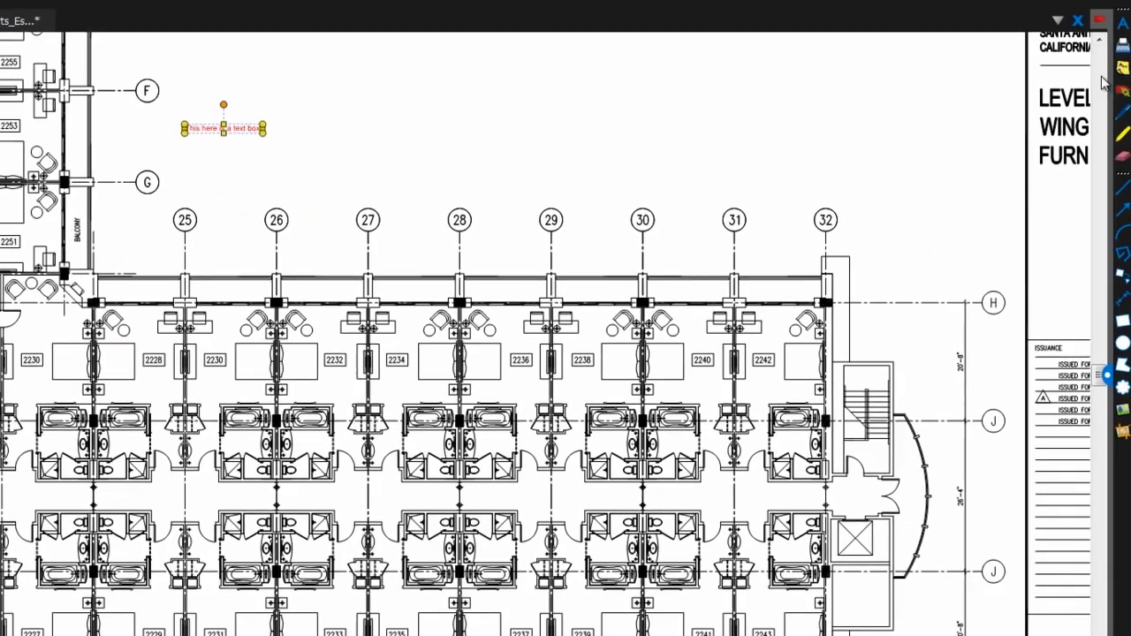
Step: Type a two-line typewriter note beginning 'The typewriter tool is a little different.' below the text box
click(1121, 67)
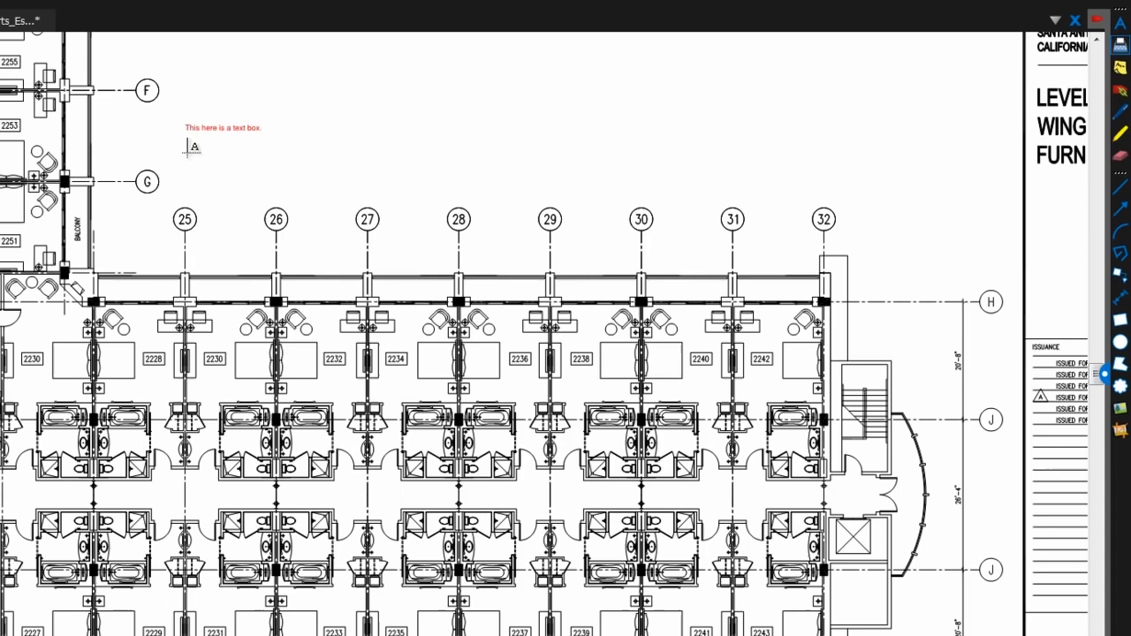
scroll(189, 154, up, 3)
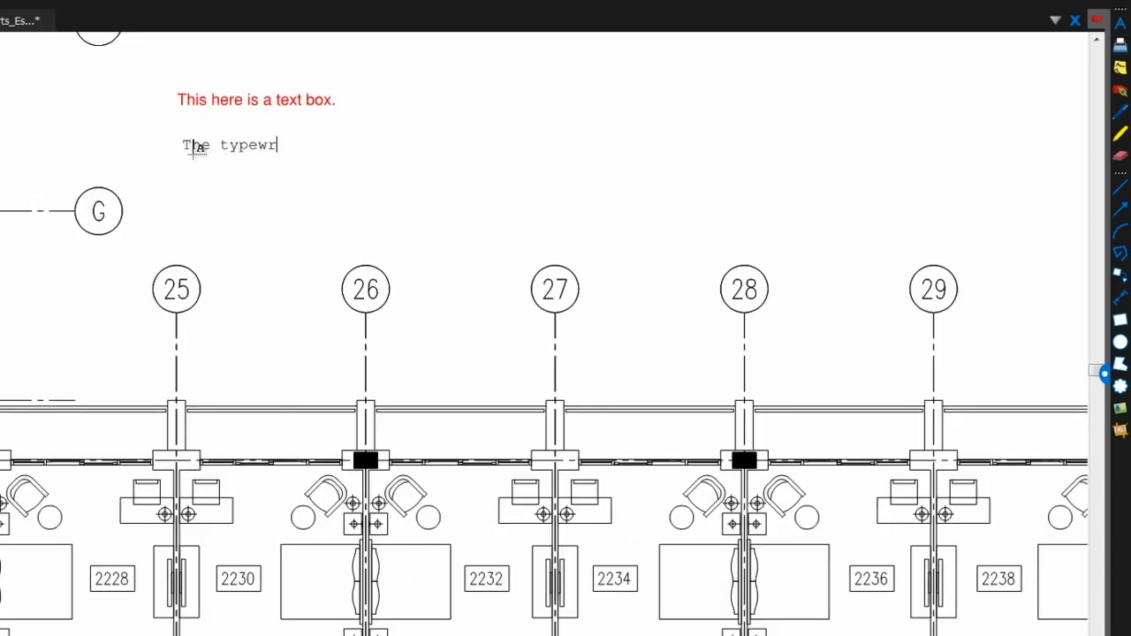
text(iter tool is a little diff)
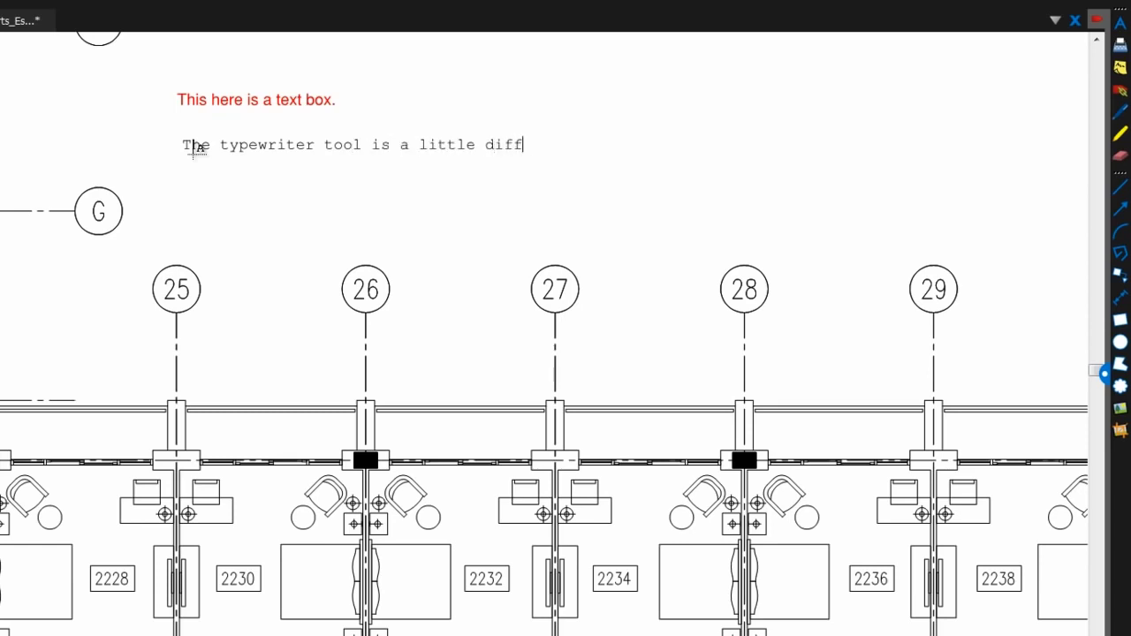
text(erent. )
text(Click enter )
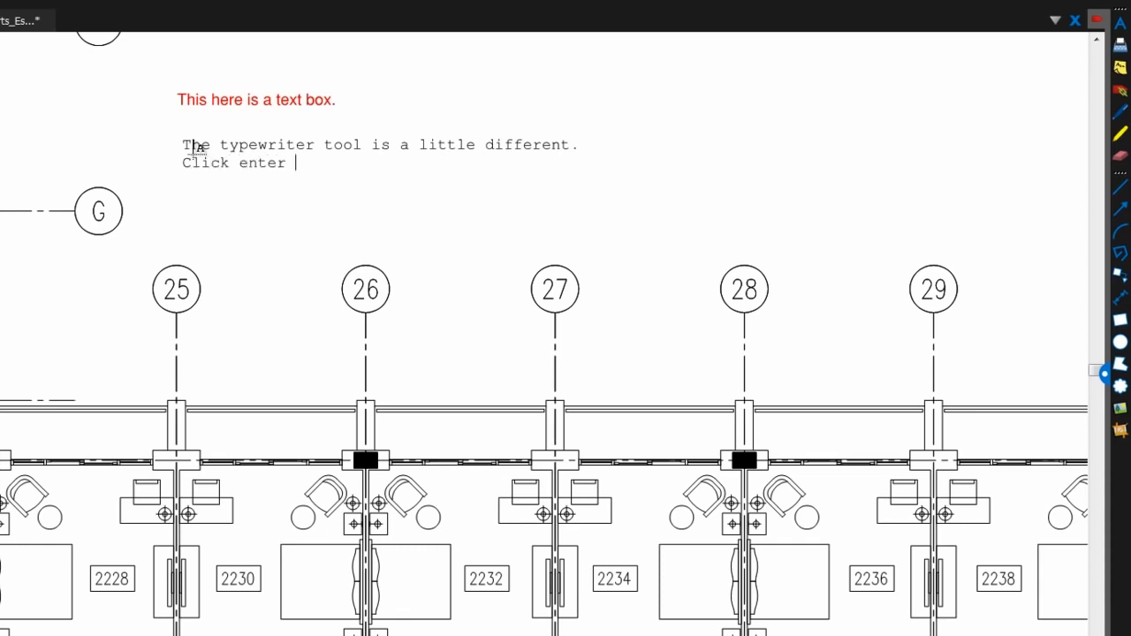
text(to go to the next line.)
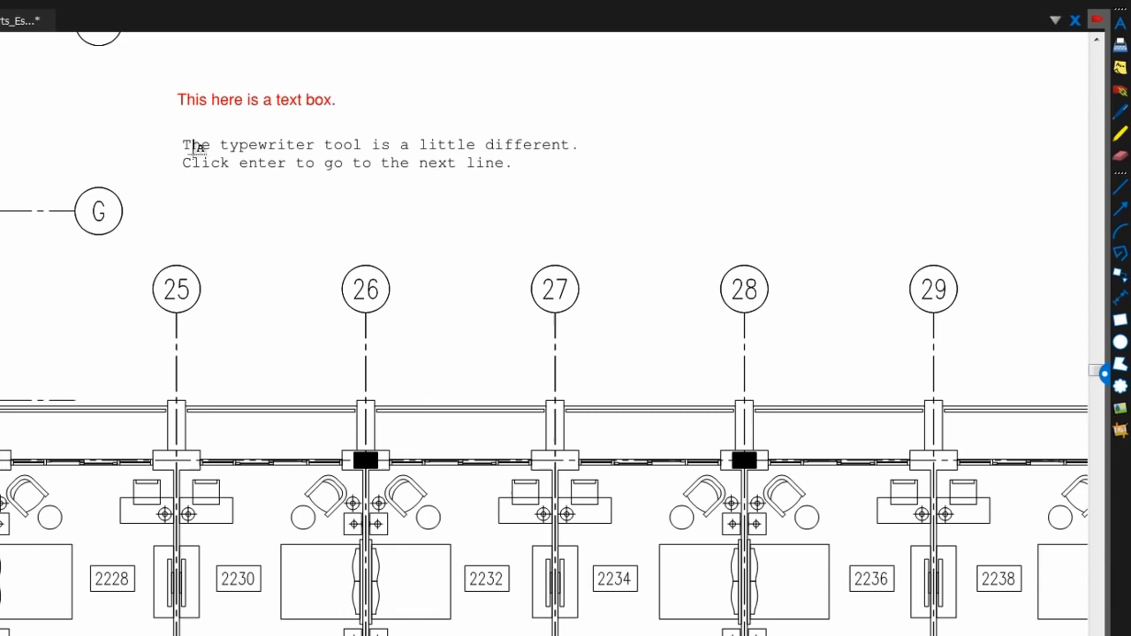
key(Escape)
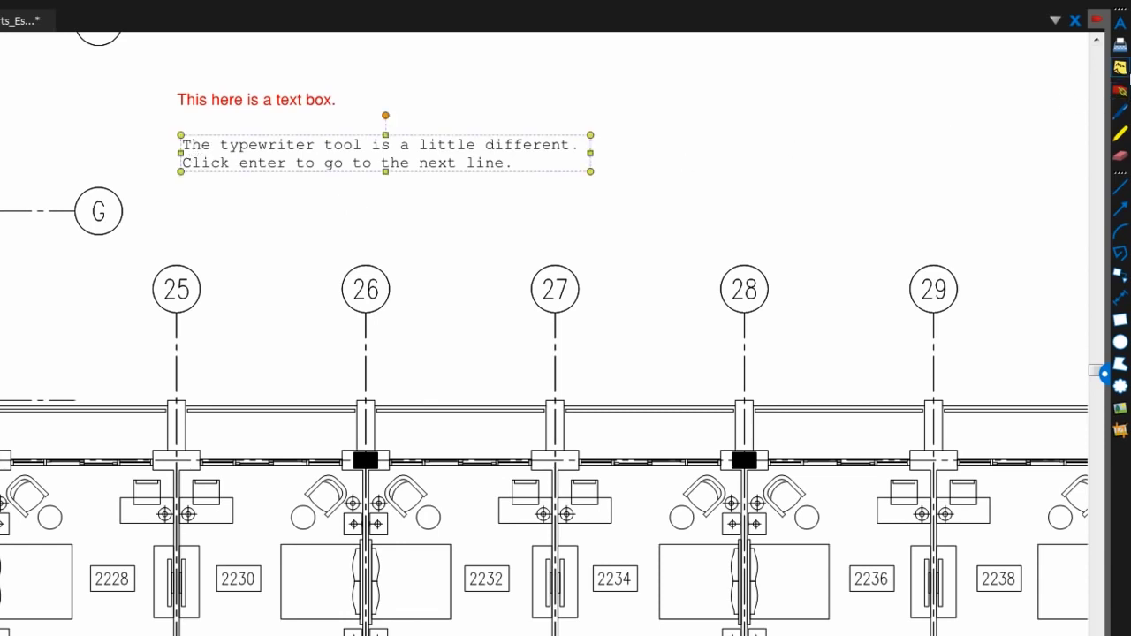
Step: Place a note reading 'Use the note markup to add longer comments to a PDF without cluttering the page.'
click(1120, 68)
click(191, 206)
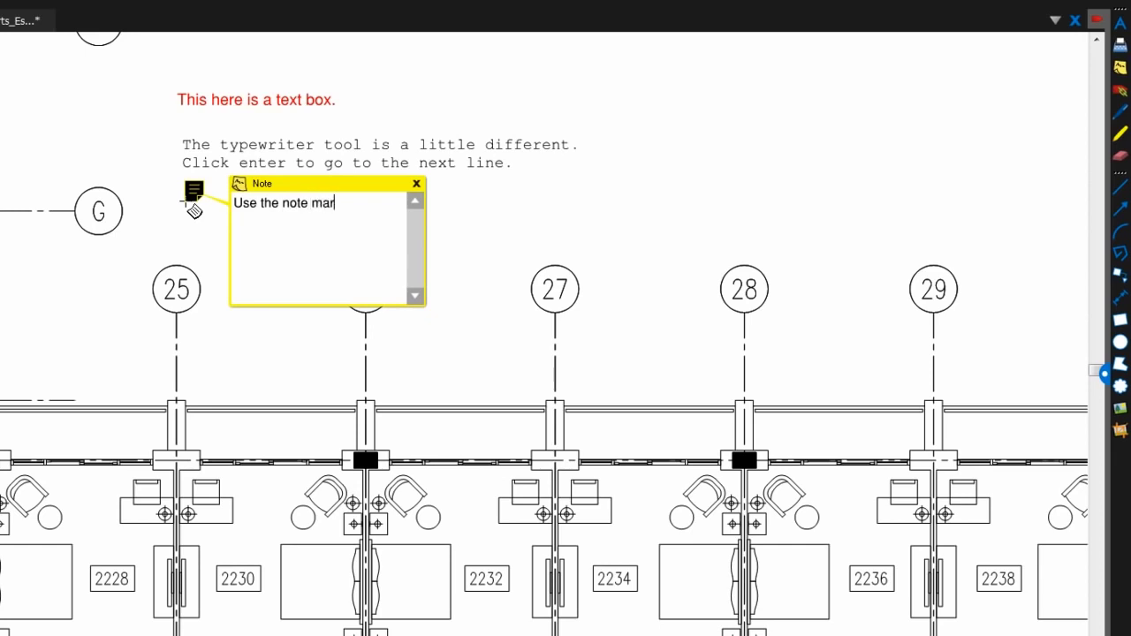
text(Use the note markup to add longer comments t)
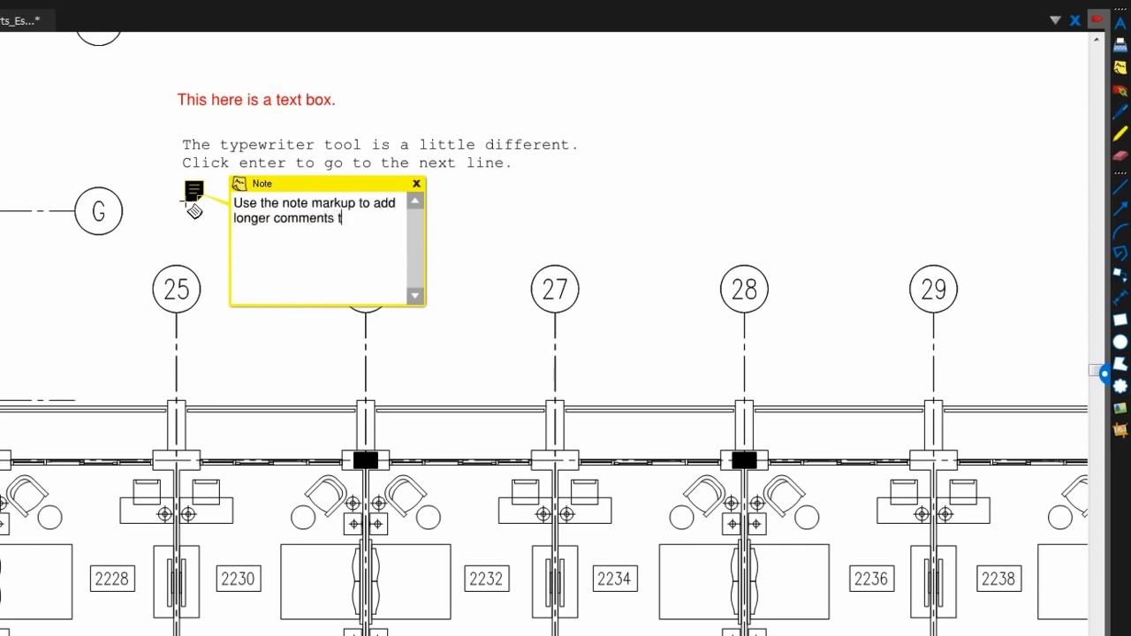
text(o a PDF without clutt)
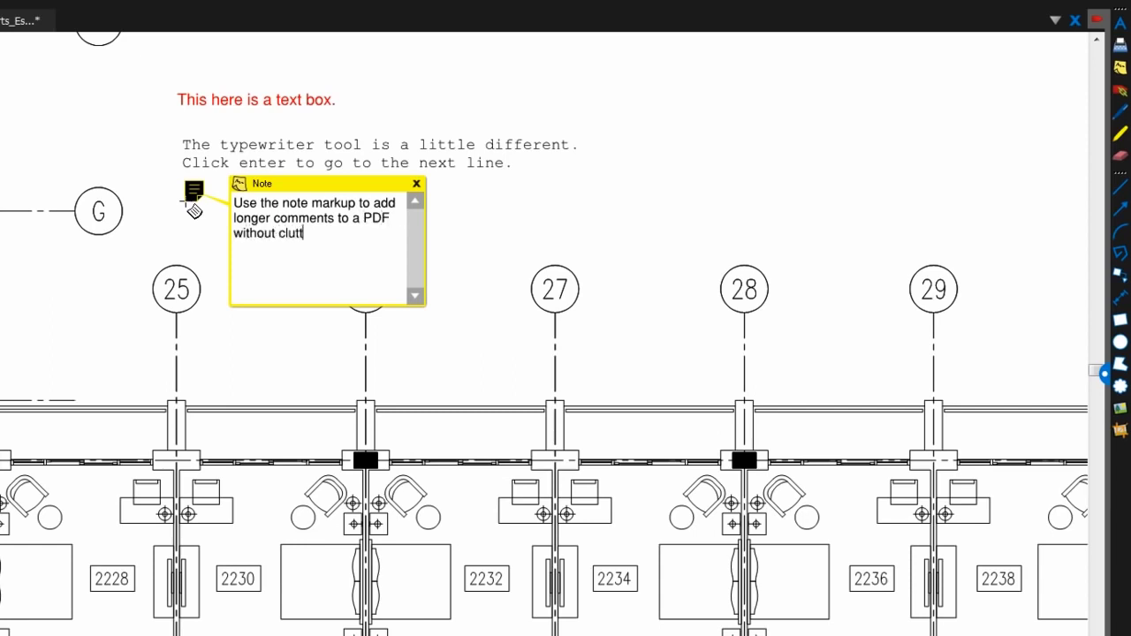
text(ering the page.)
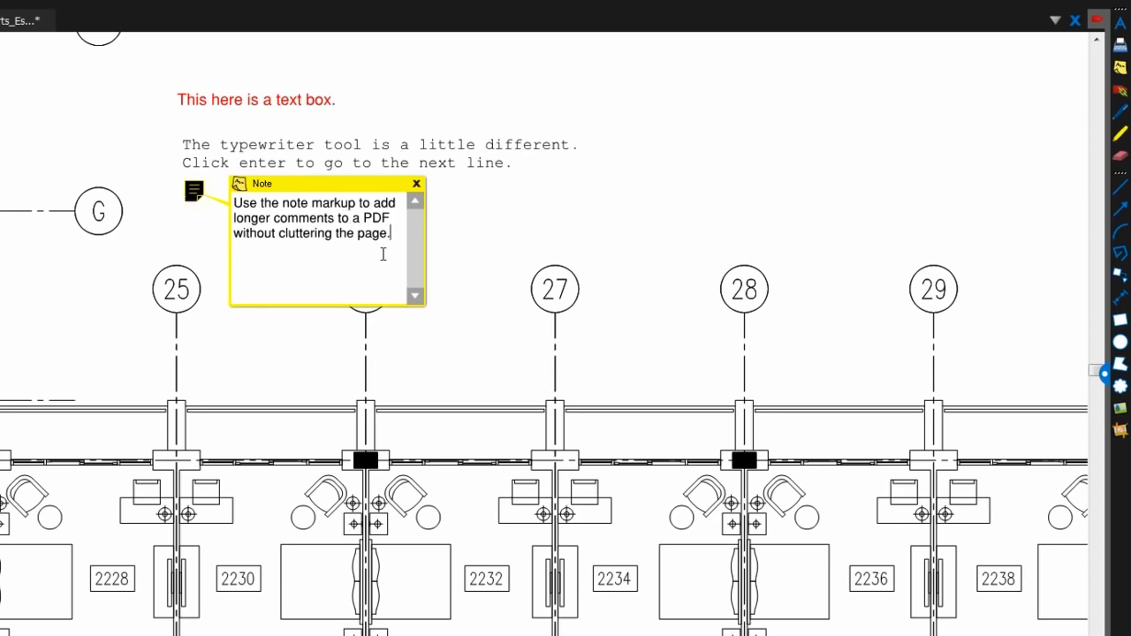
click(416, 184)
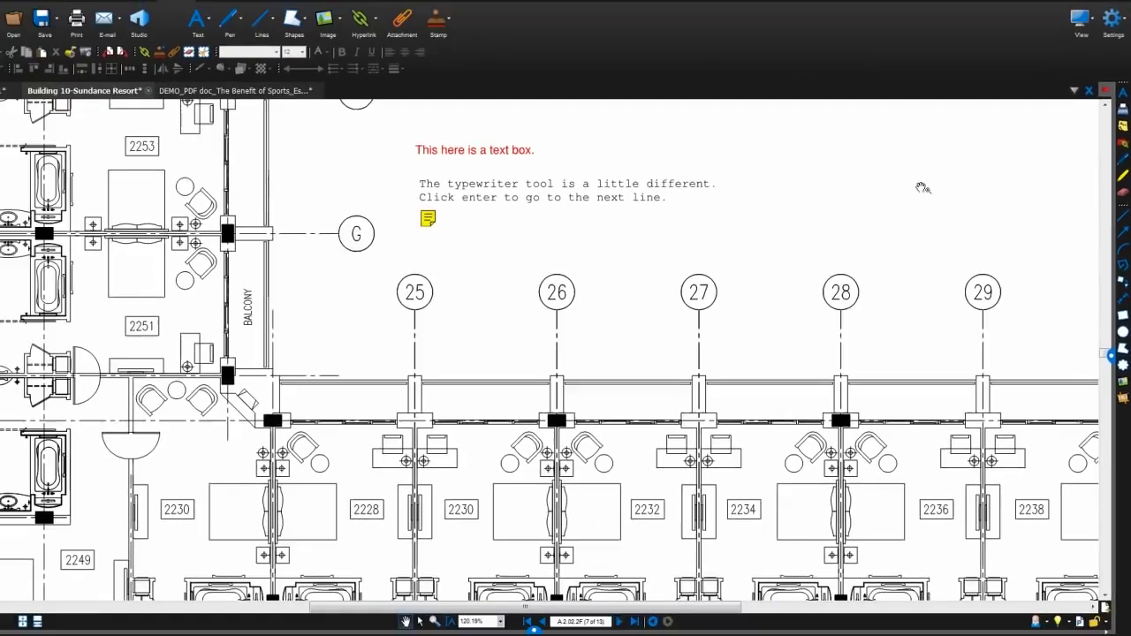
Step: Add a text box by room 2251's balcony wall asking 'have we noted the changes made to this room?'
key(t)
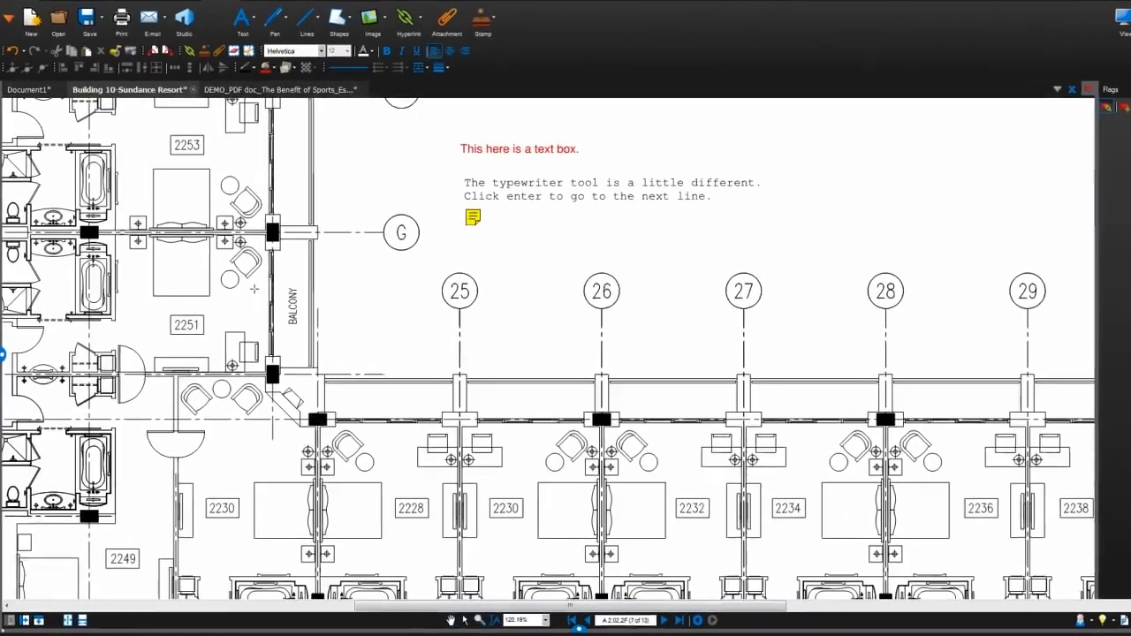
click(254, 290)
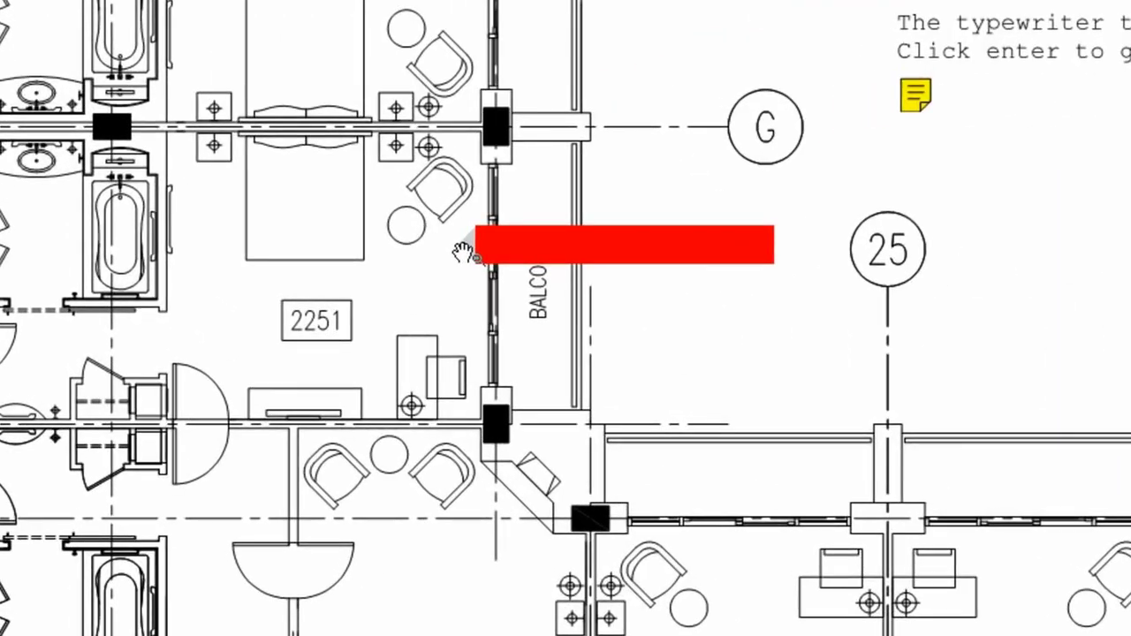
text(have we noted the d)
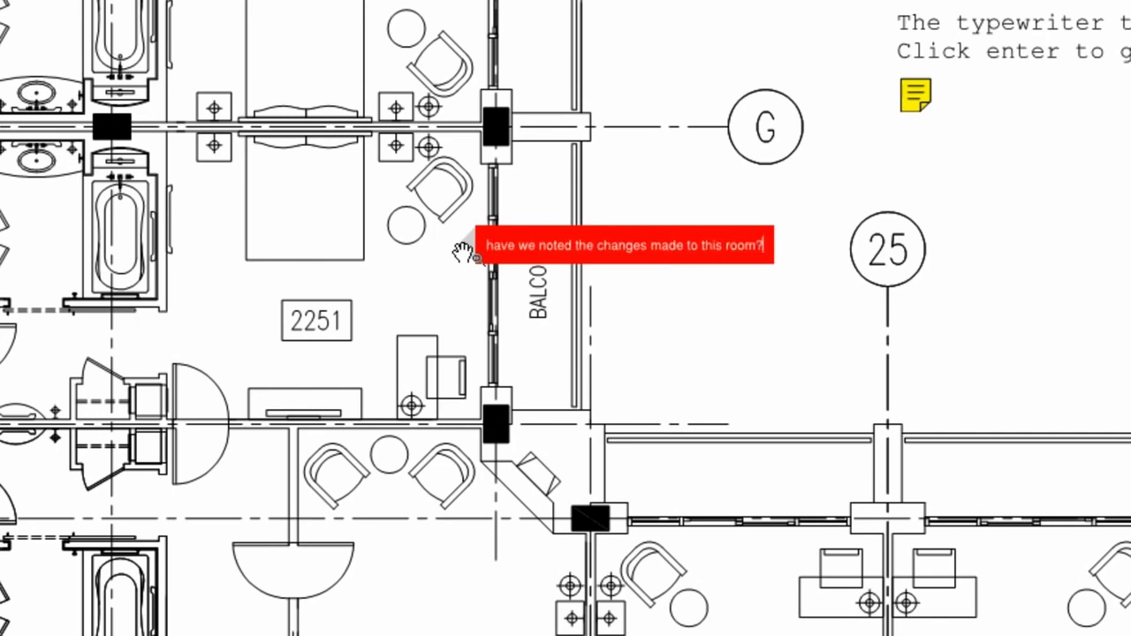
key(Return)
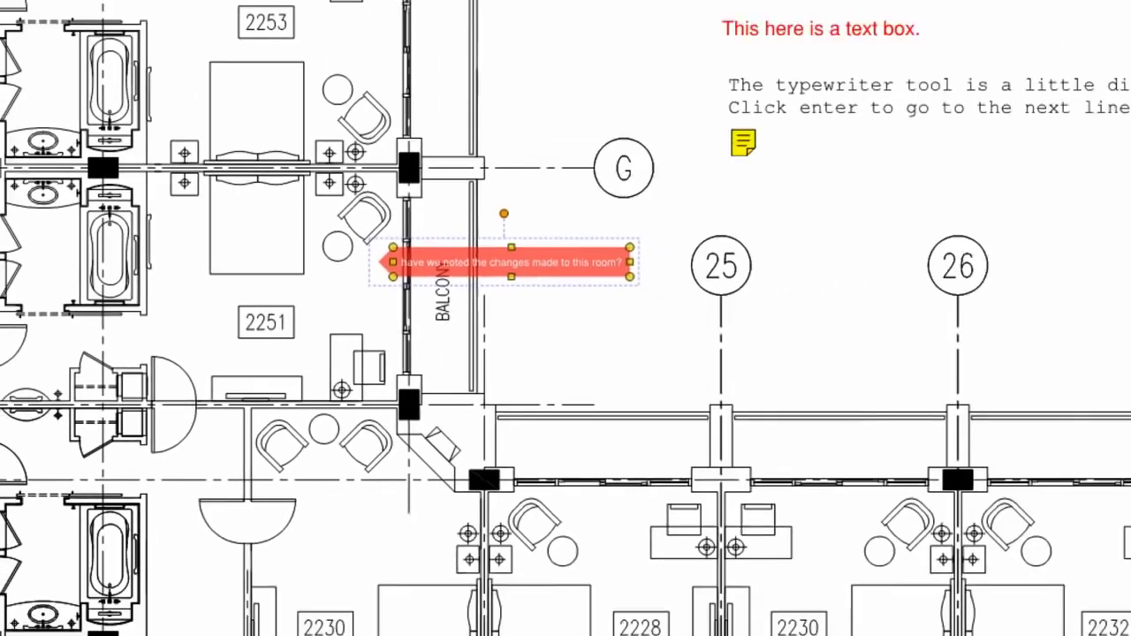
key(Escape)
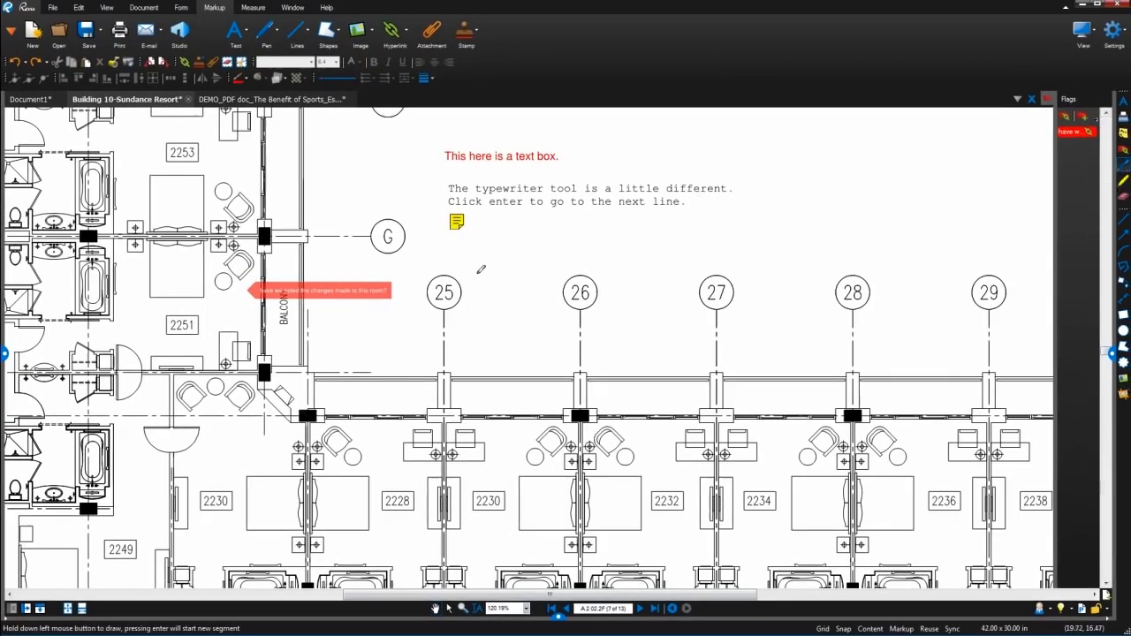
Step: Circle grid bubble 25 with a red pen loop and highlight bubble 26 in yellow
mouse_move(443, 264)
mouse_down()
mouse_move(404, 287)
mouse_move(396, 274)
mouse_up()
click(1123, 181)
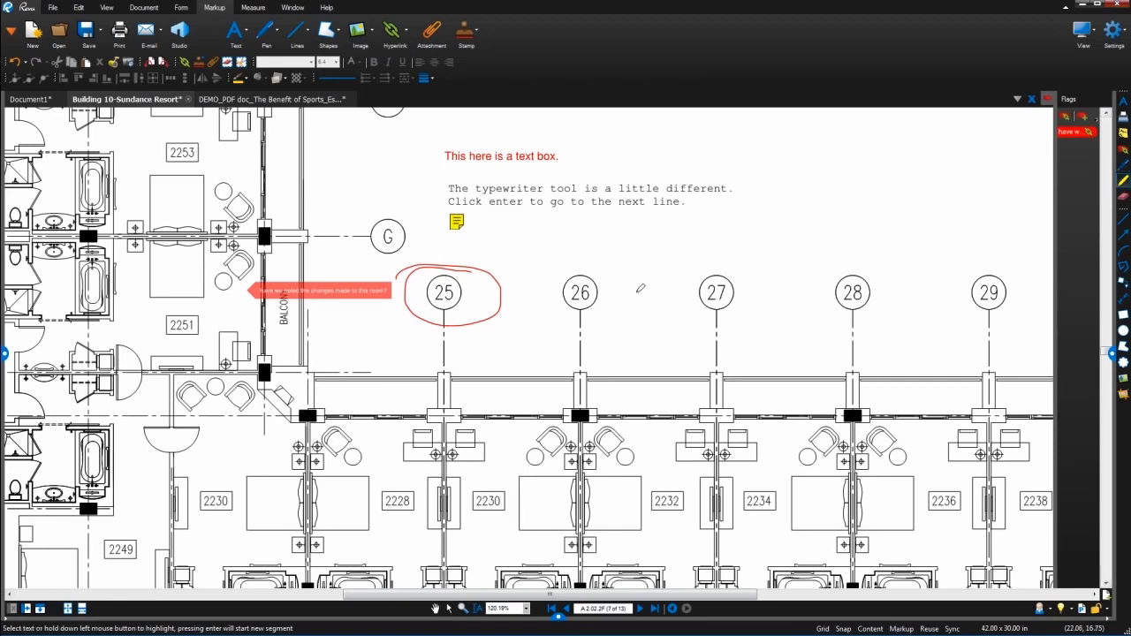
mouse_move(560, 272)
mouse_down()
mouse_move(629, 281)
mouse_move(550, 297)
mouse_move(598, 300)
mouse_up()
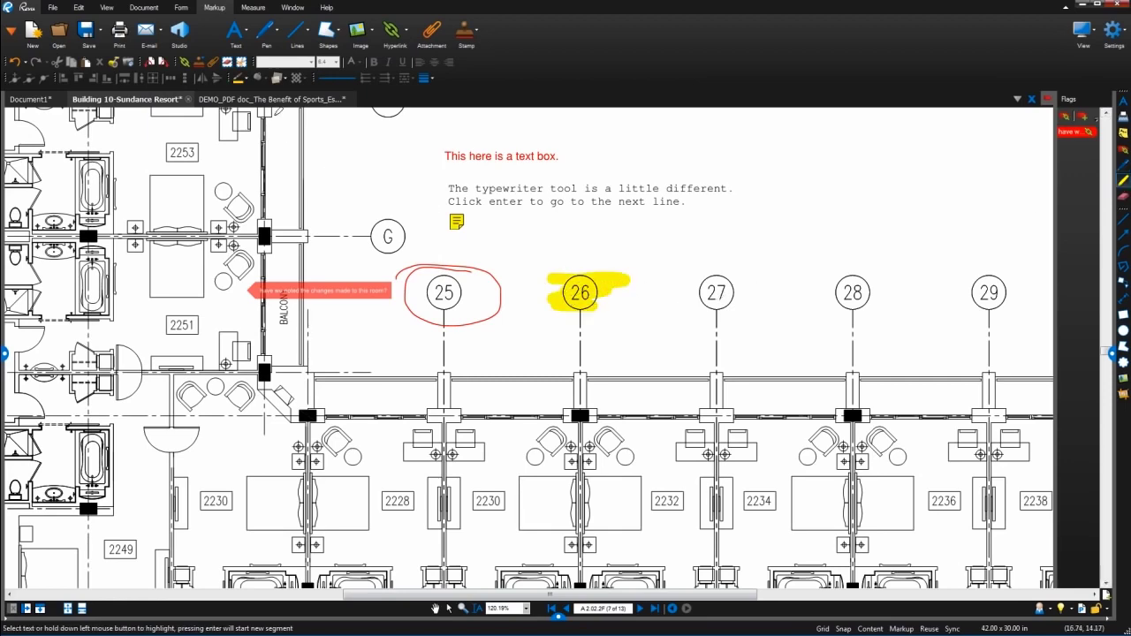
Step: Highlight '10%' in The Benefit of Sports essay, then return to the floor plan
click(273, 102)
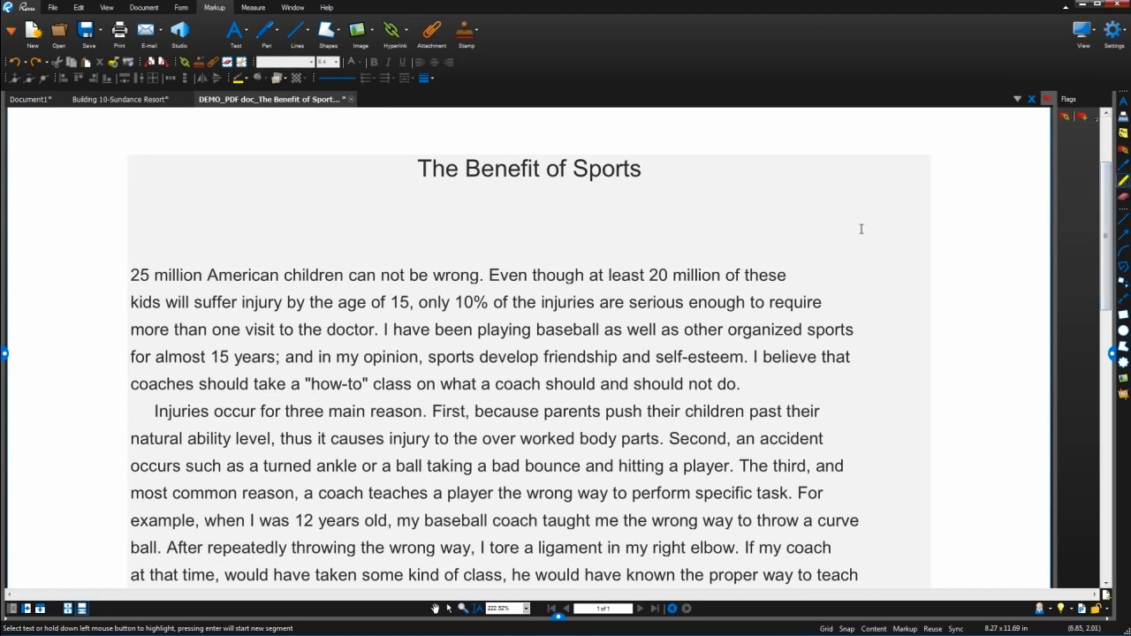
drag(455, 301, 492, 309)
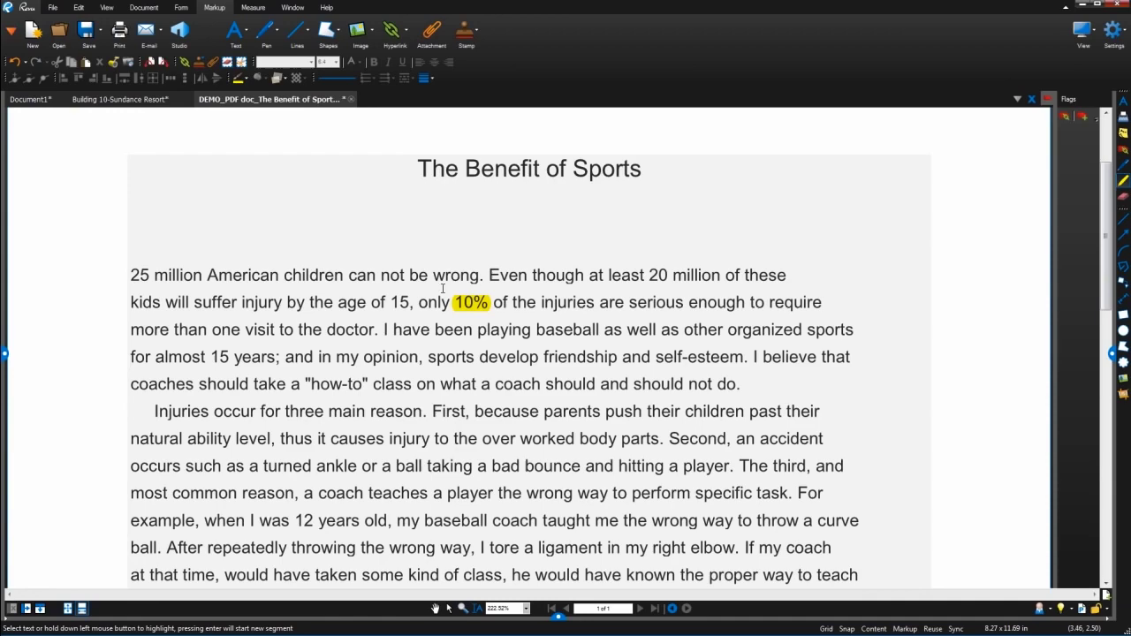
click(131, 100)
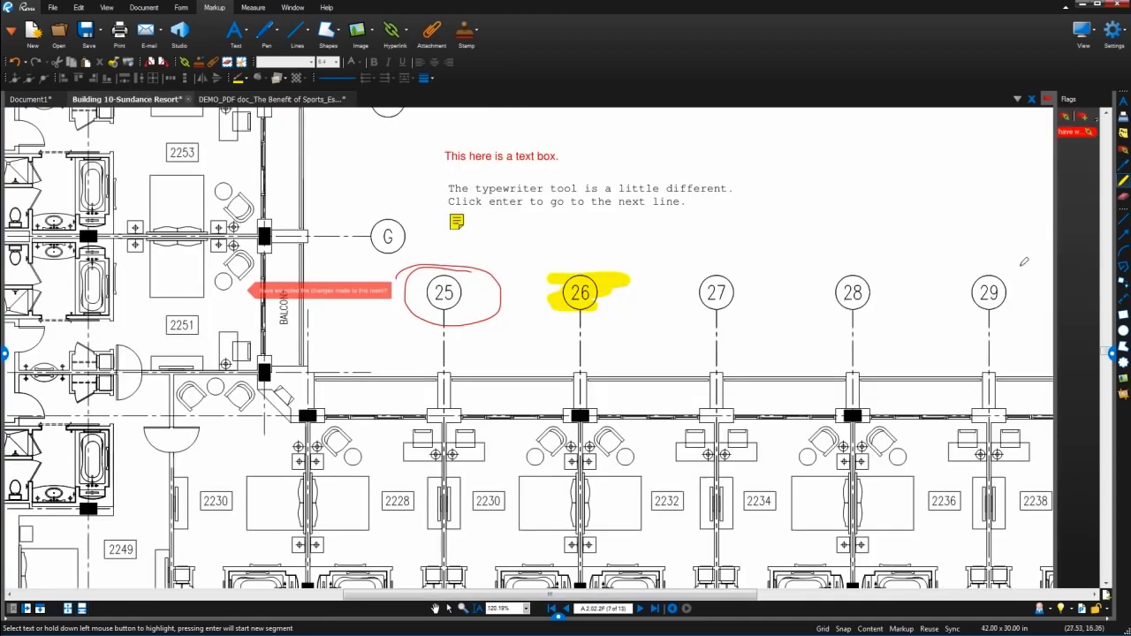
Step: Erase the yellow highlight on bubble 26 and the red loop around bubble 25 using different eraser modes
click(1124, 197)
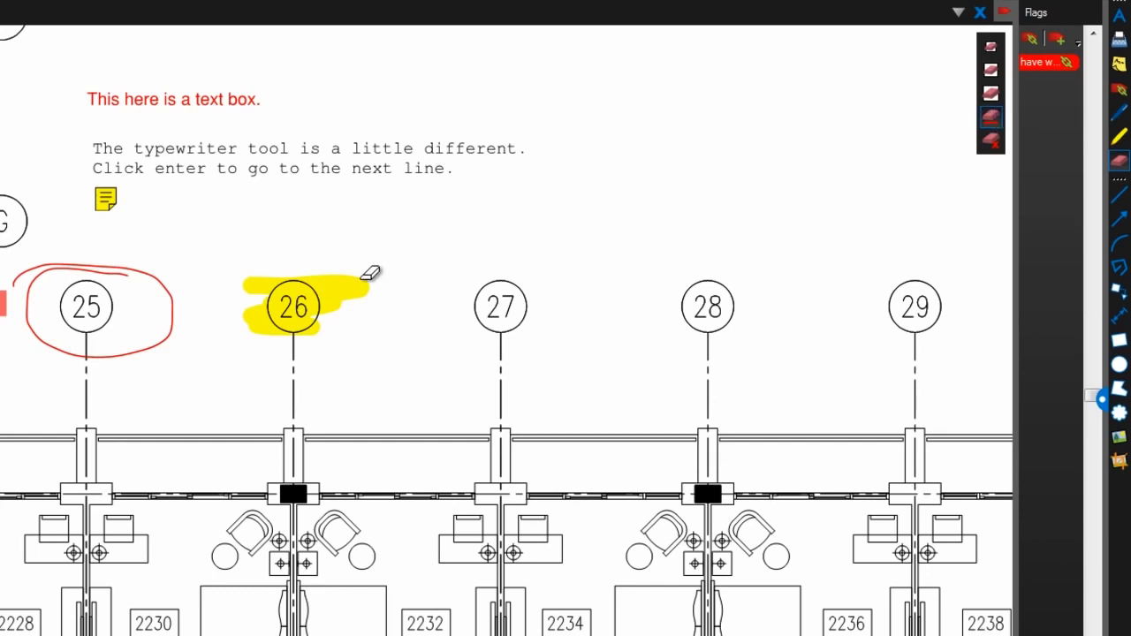
drag(372, 268, 345, 296)
click(991, 145)
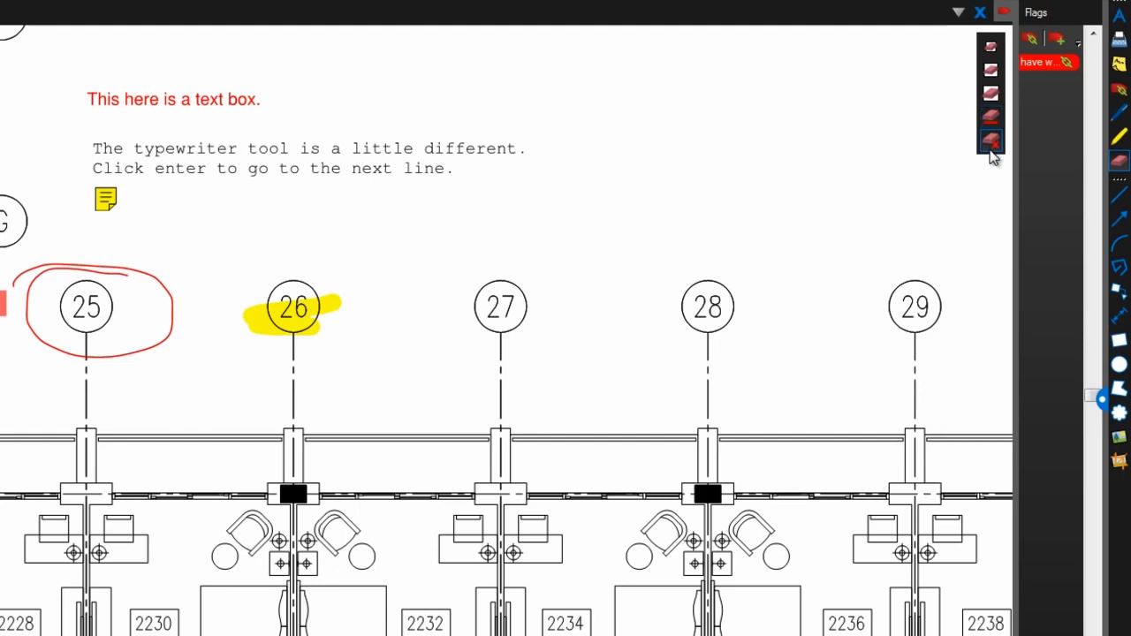
click(170, 290)
click(991, 93)
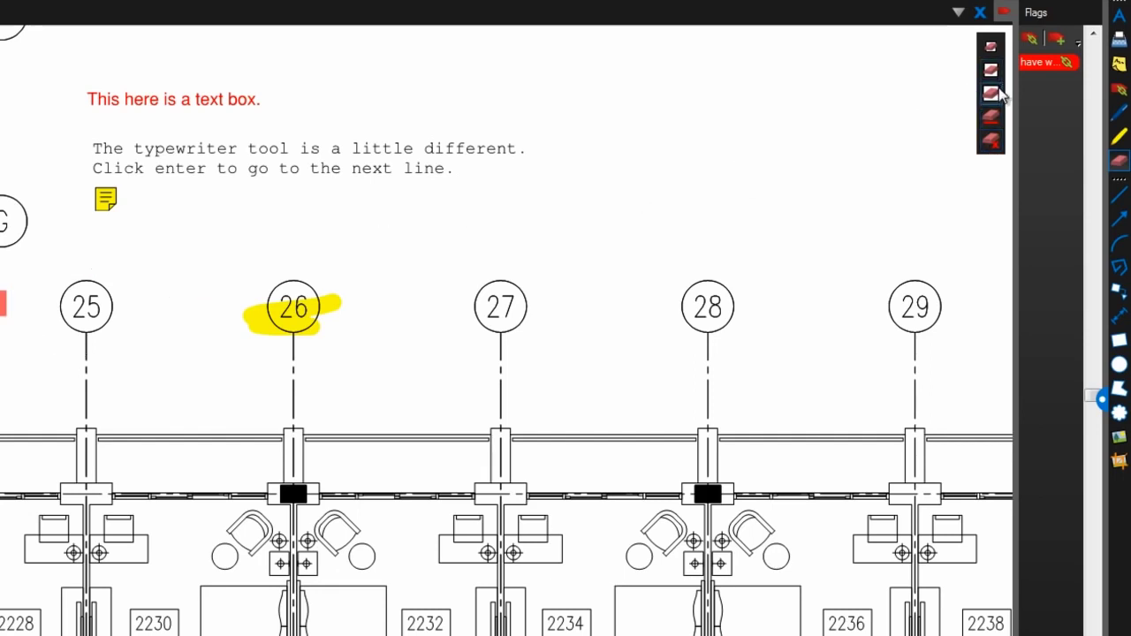
mouse_move(340, 298)
mouse_down()
mouse_move(256, 283)
mouse_move(286, 290)
mouse_move(207, 298)
mouse_move(235, 323)
mouse_move(354, 320)
mouse_up()
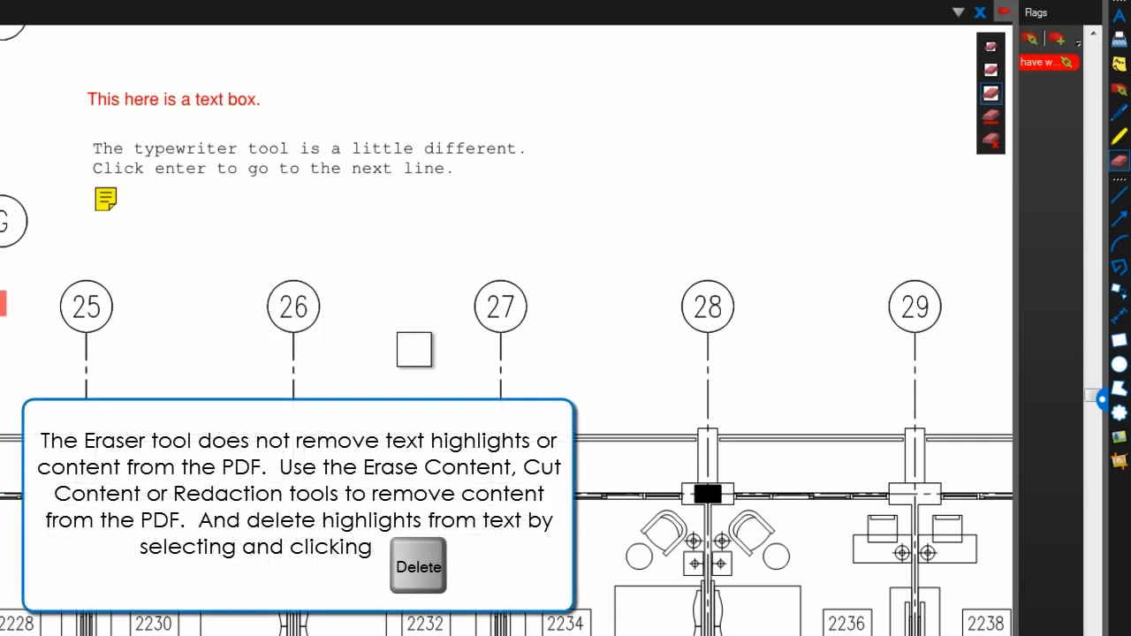
Step: Draw a red line from bubble 26 to 27, a diagonal line at upper right, and an upward arrow past the text
click(1124, 198)
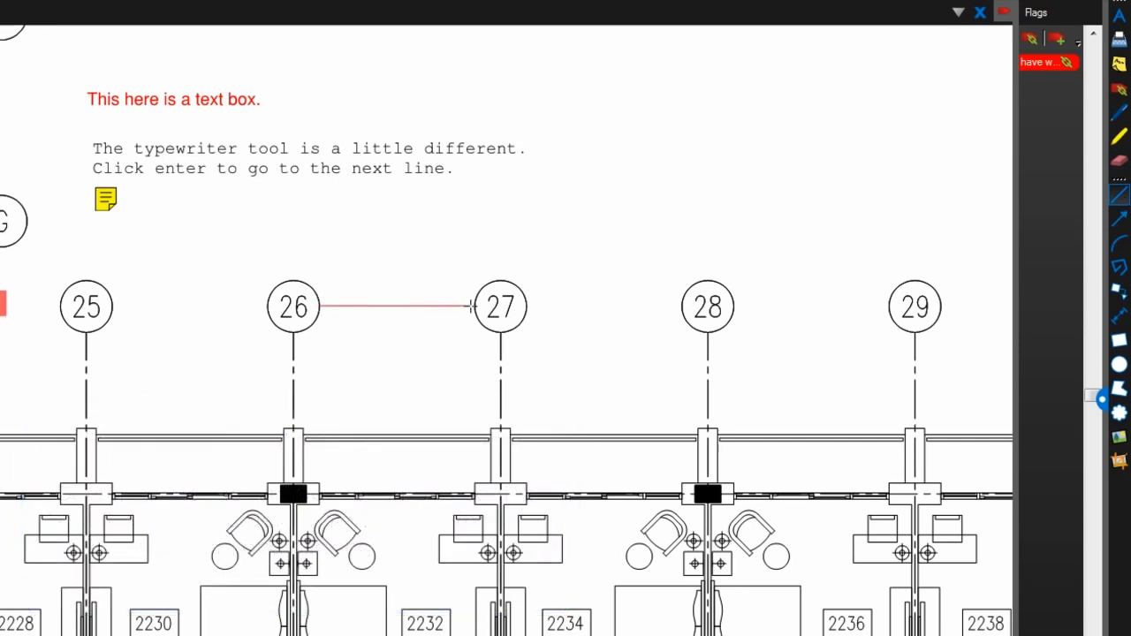
click(475, 307)
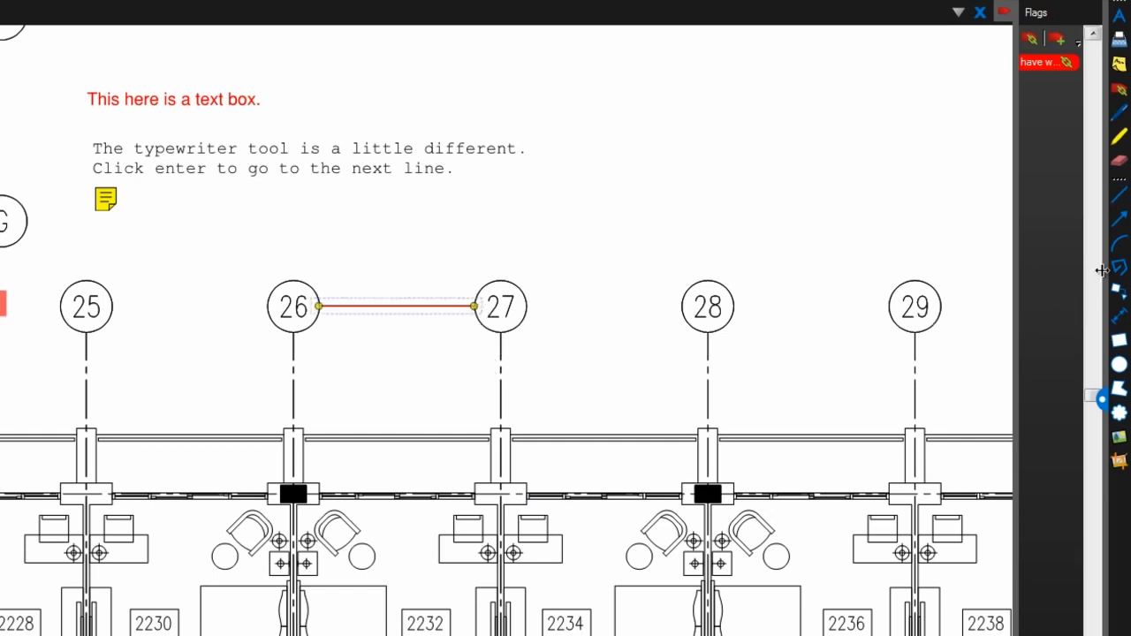
click(1120, 195)
click(604, 197)
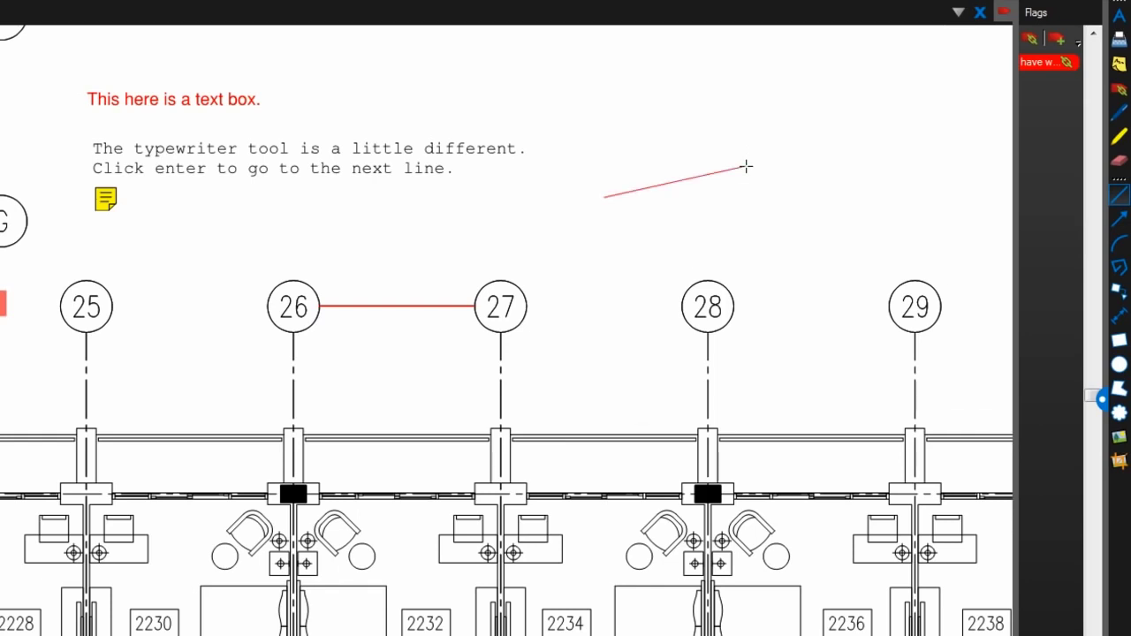
click(770, 103)
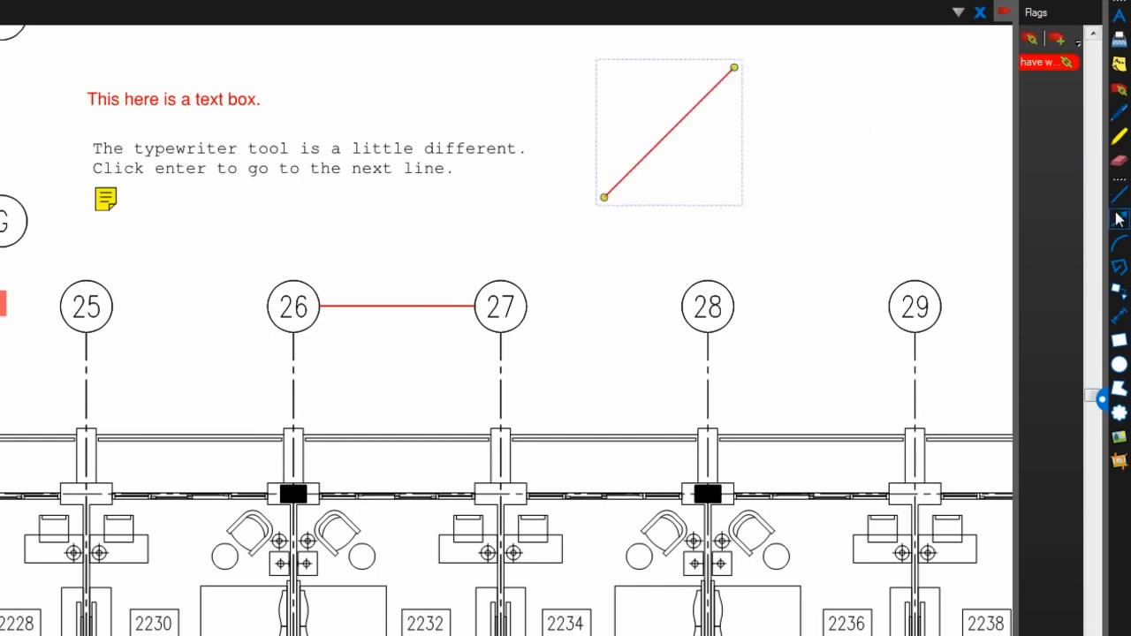
click(162, 250)
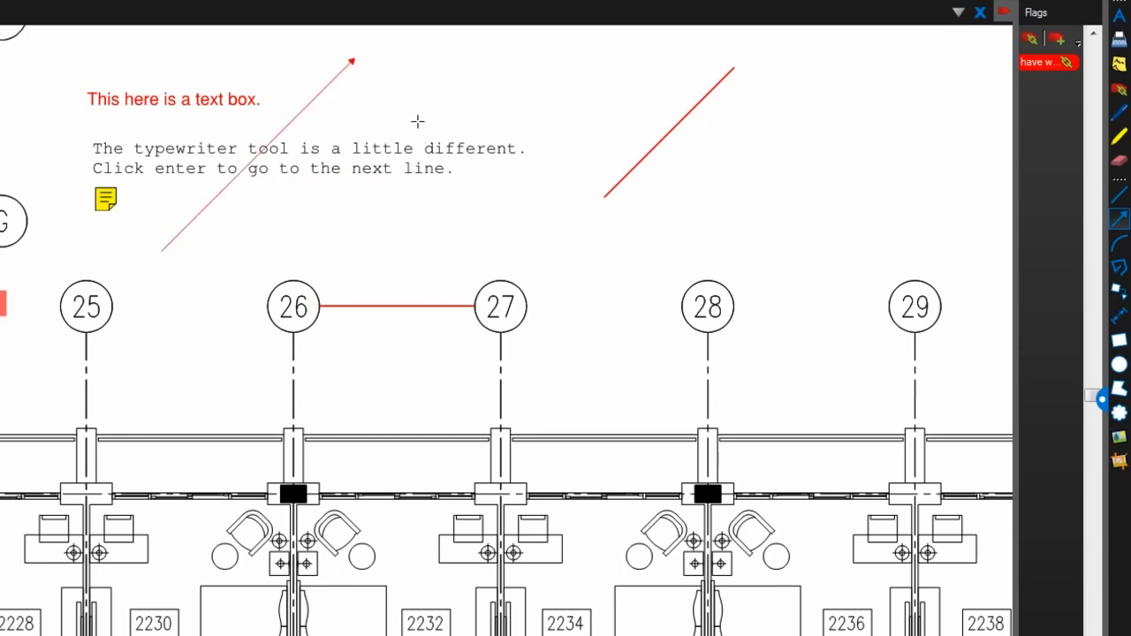
click(417, 121)
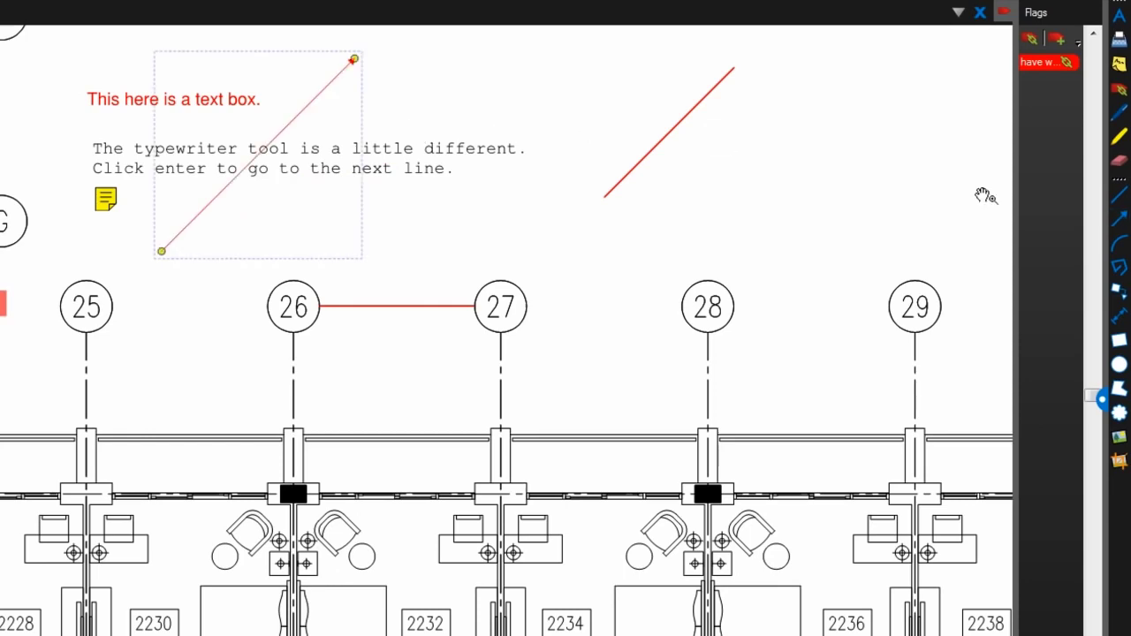
Step: Draw a red arc near bubble 25 and extend it almost into a full circle
click(1116, 245)
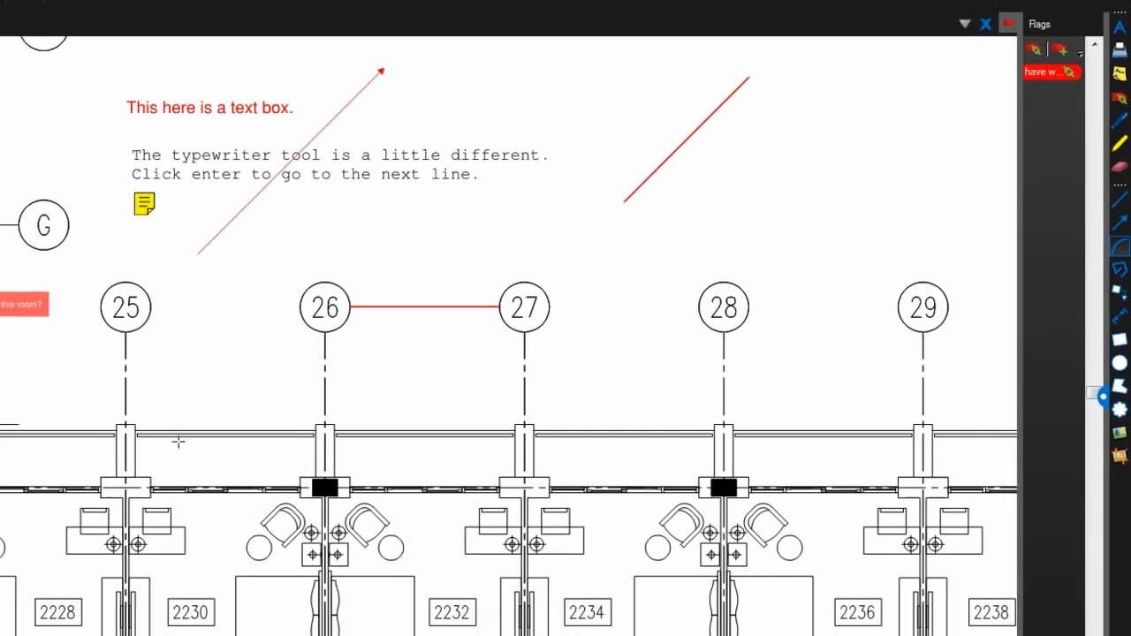
click(97, 280)
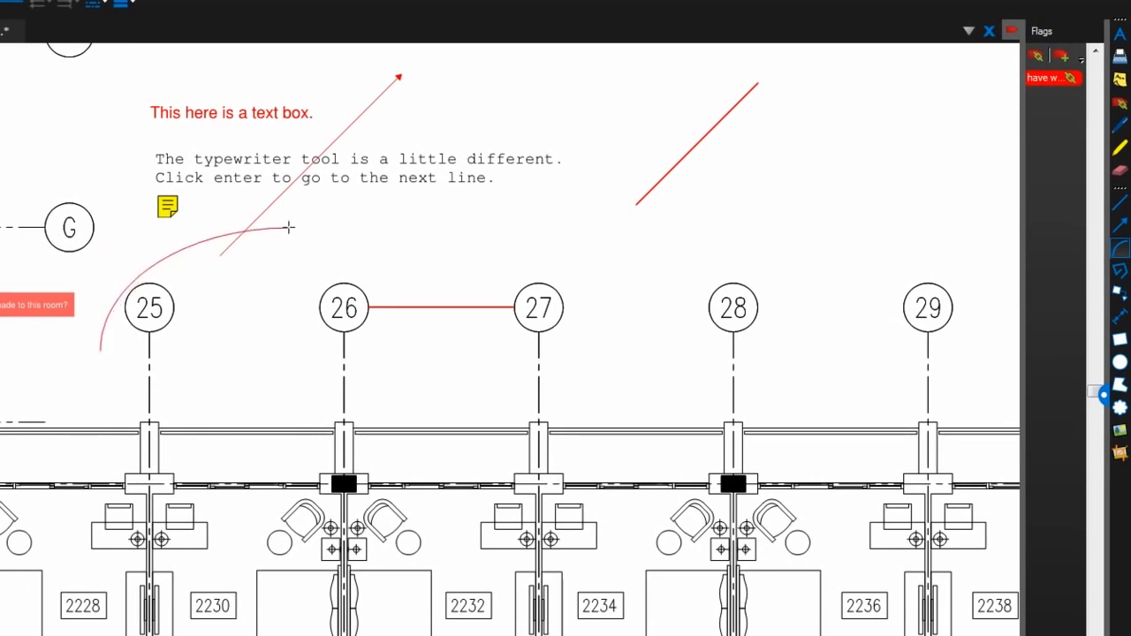
click(210, 241)
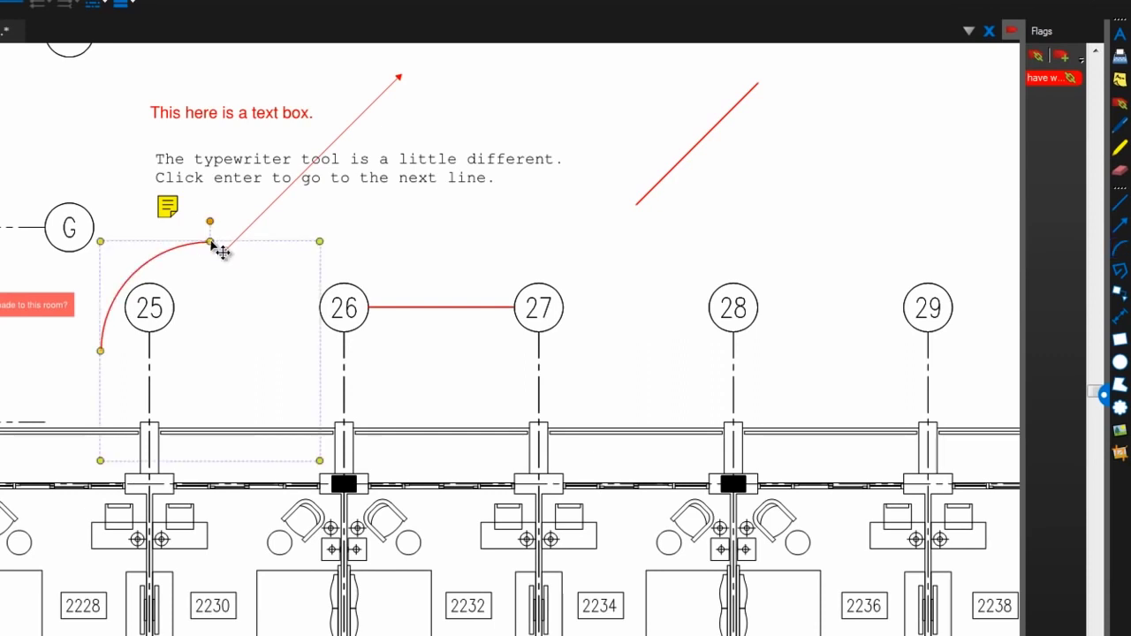
drag(211, 243, 302, 318)
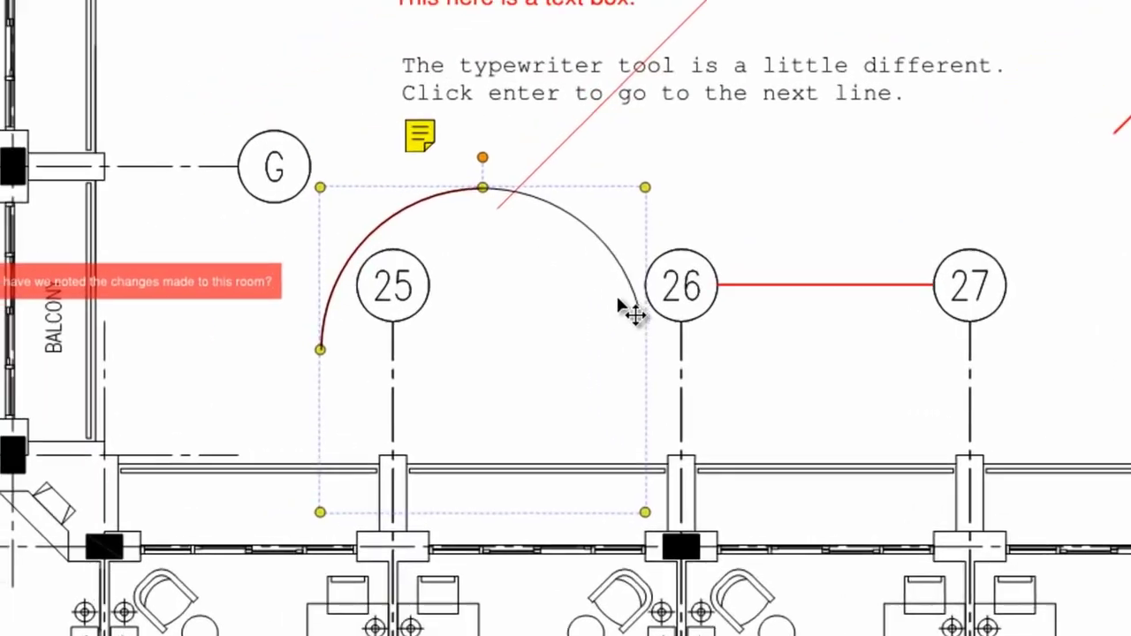
drag(633, 311, 345, 391)
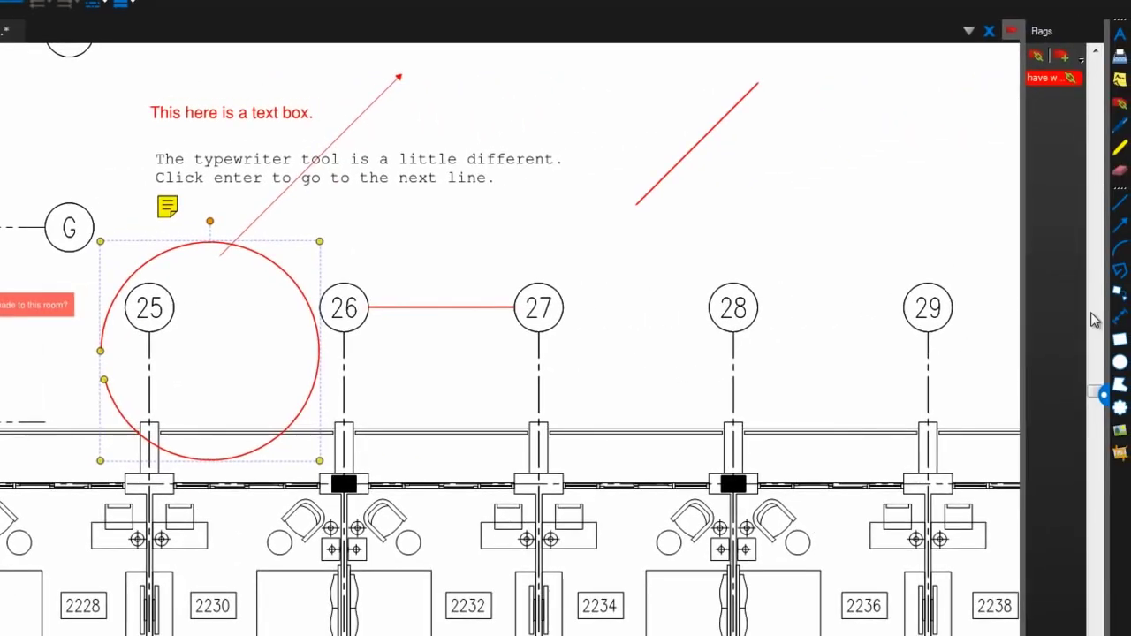
Step: Draw a multi-segment red polyline above bubble 28, then pan to rooms 2251–2255
click(1117, 274)
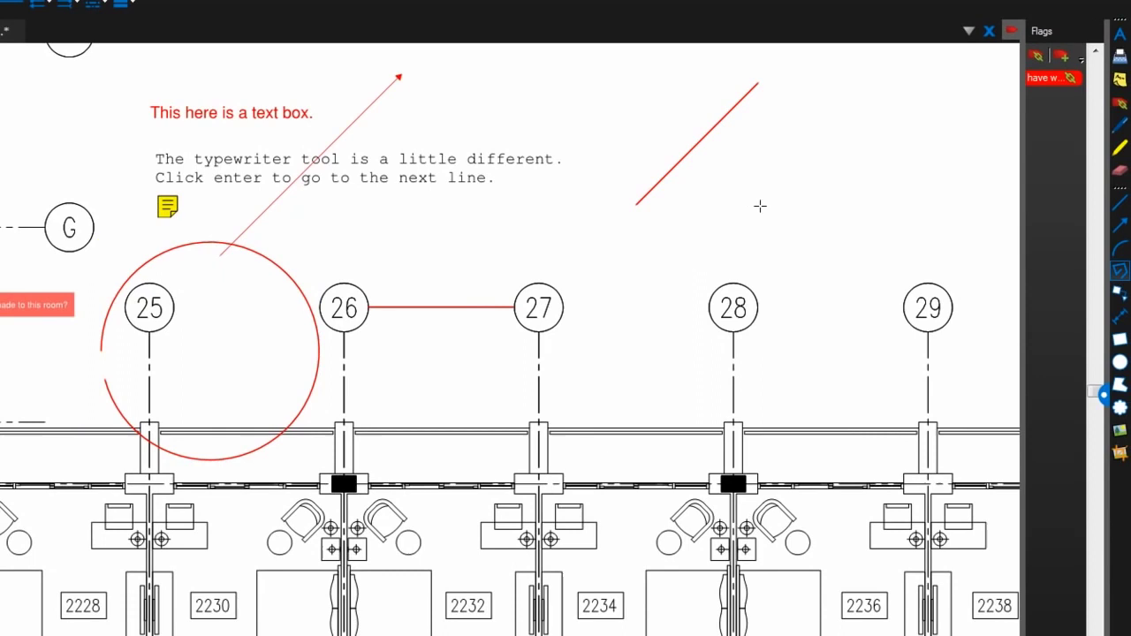
click(832, 352)
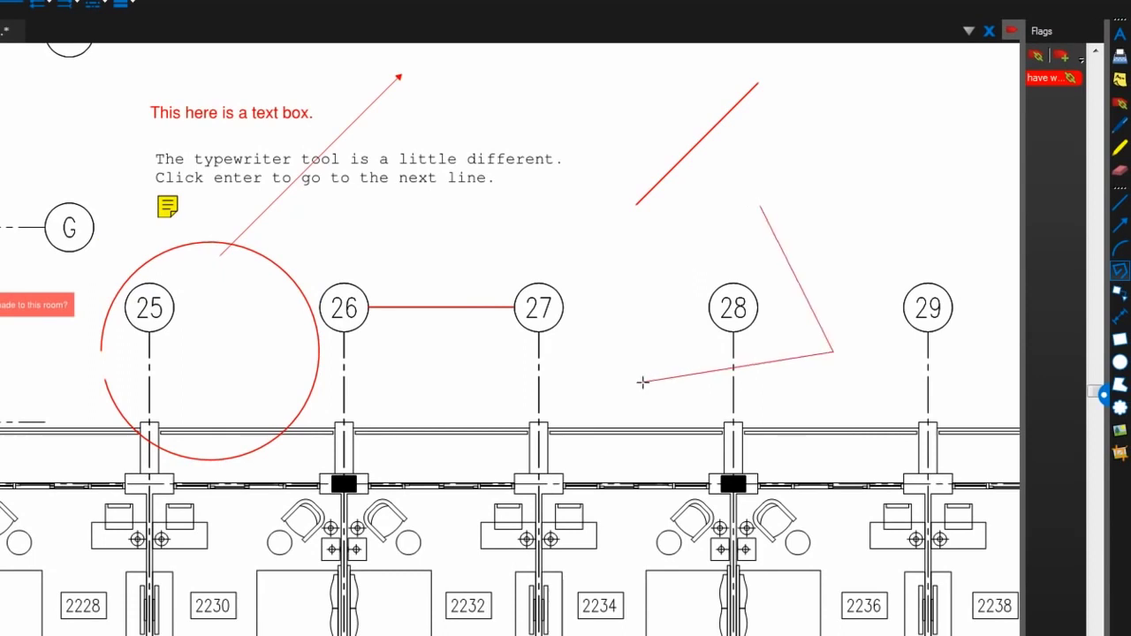
double_click(792, 156)
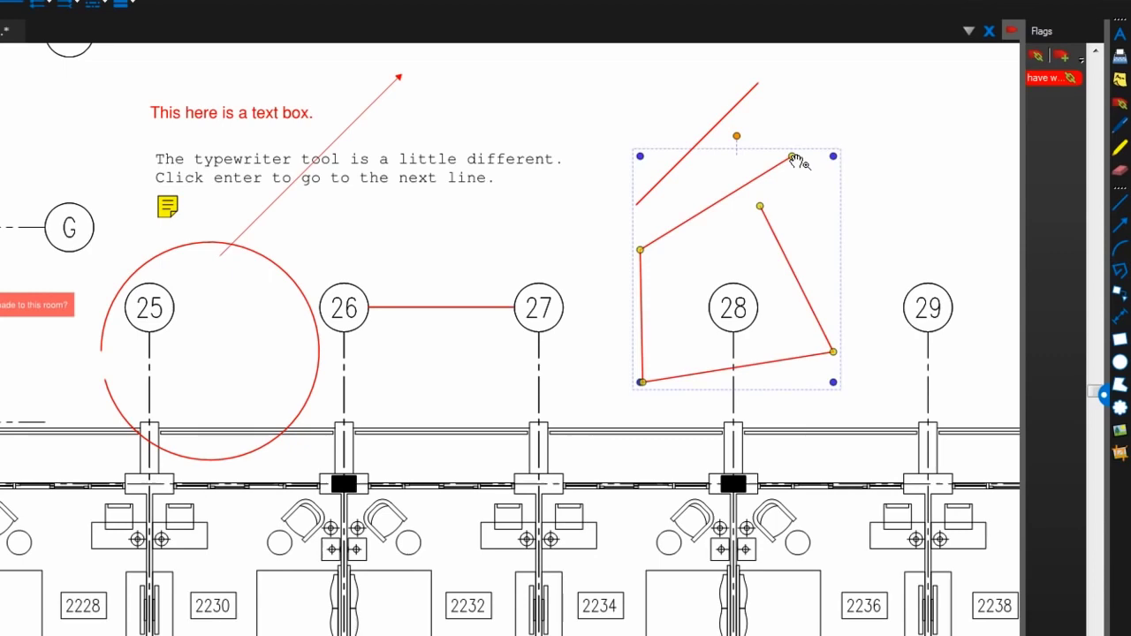
mouse_move(73, 184)
mouse_down()
mouse_move(148, 258)
mouse_move(456, 287)
mouse_move(674, 354)
mouse_up()
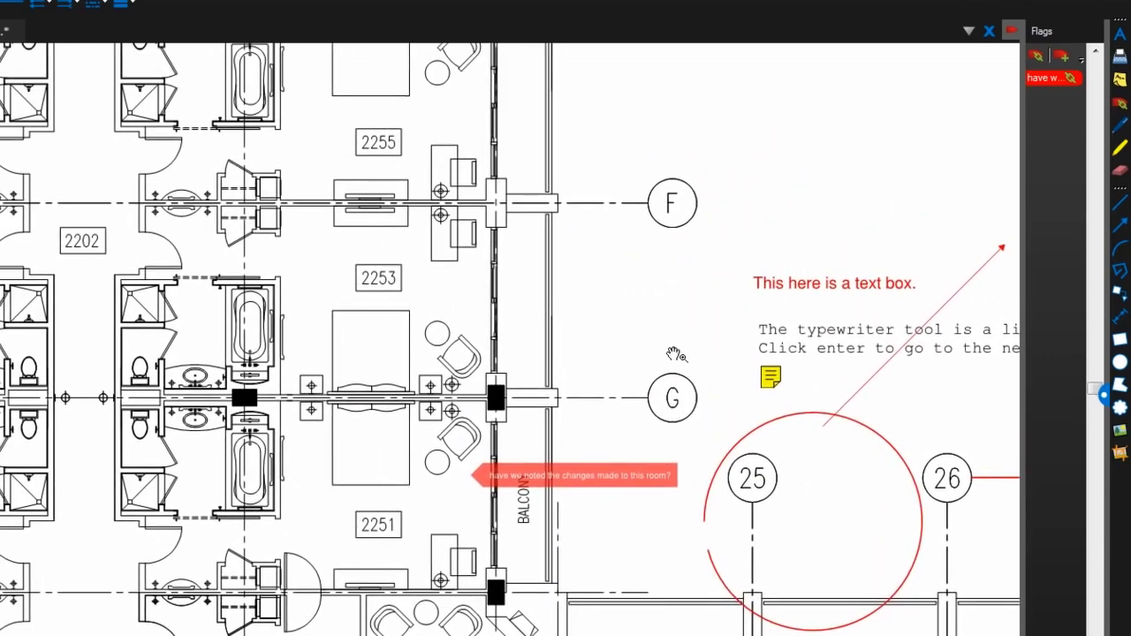
Step: Draw a callout from the chairs in room 2253 reading 'what color will the chairs be?'
click(1118, 294)
drag(469, 332, 651, 274)
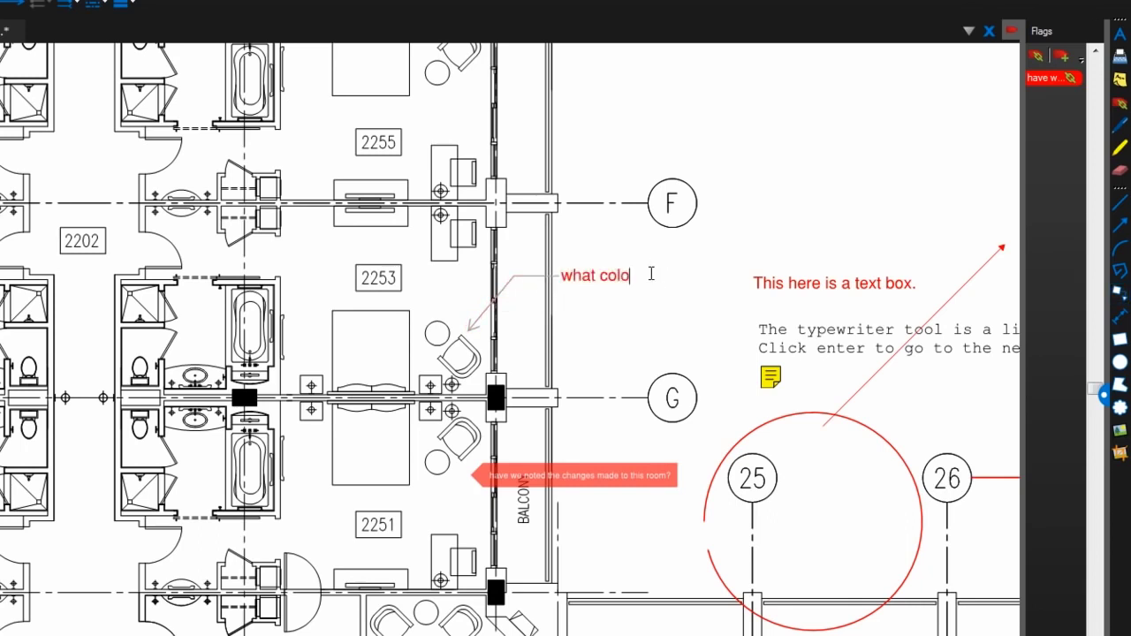
text(what color will the chairs be?)
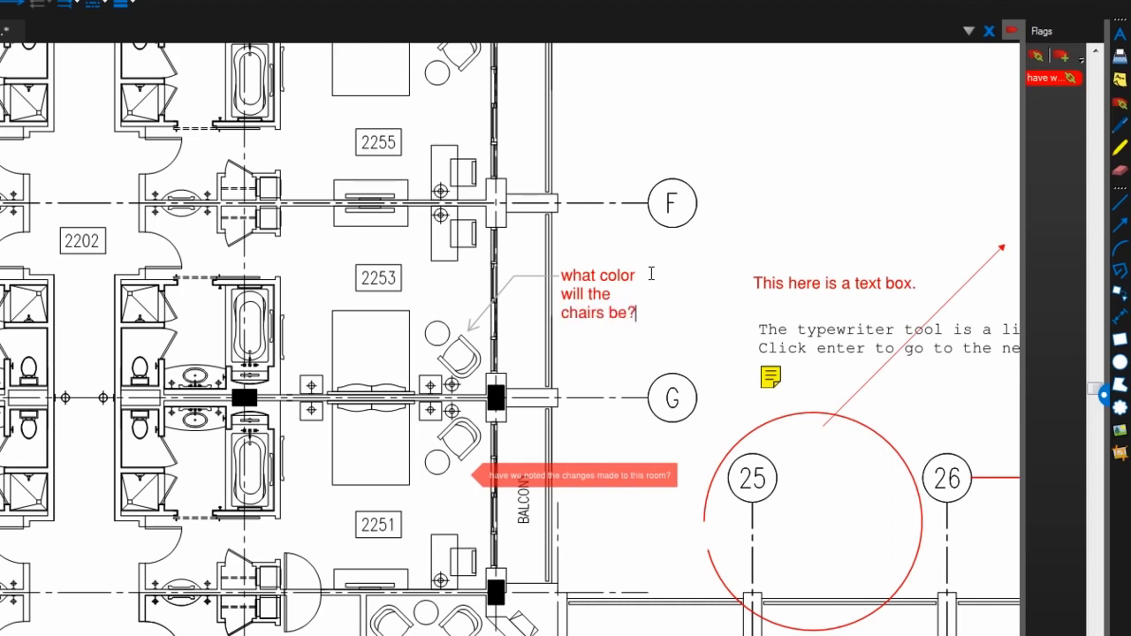
key(Escape)
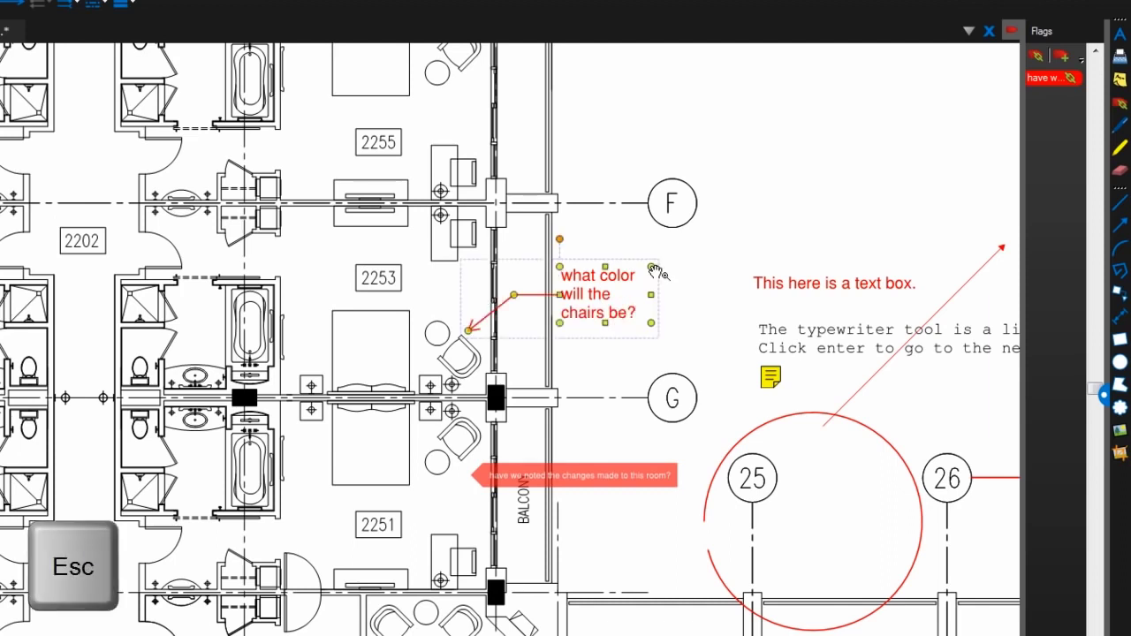
Step: Widen the callout box and move it beside room 2253's label, adjusting the leader bend
drag(654, 295, 424, 238)
drag(330, 239, 502, 250)
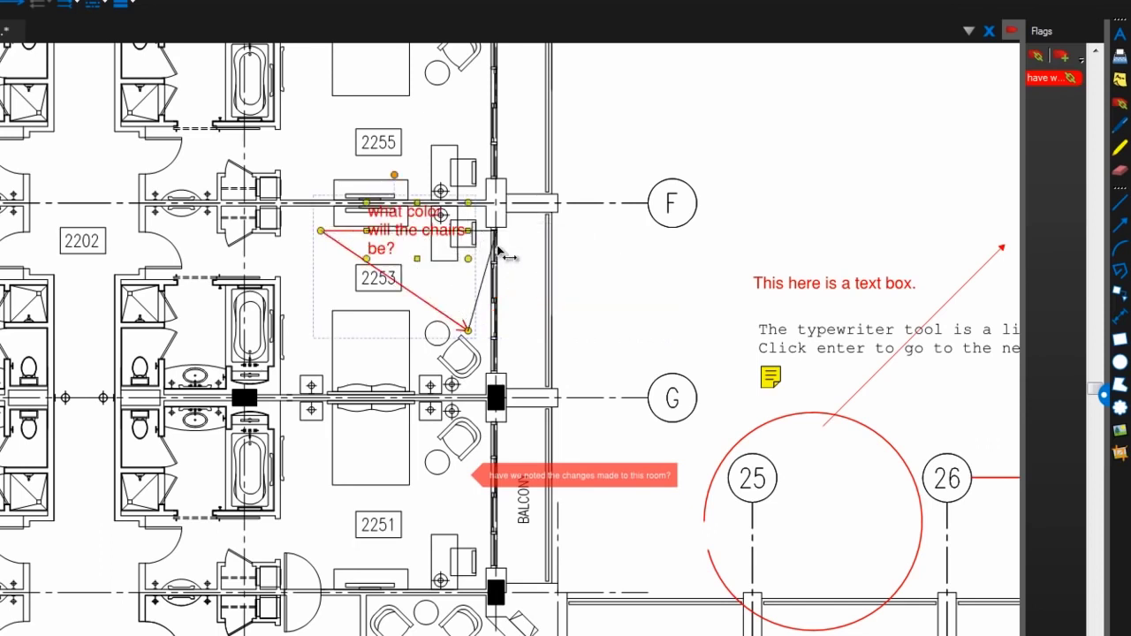
drag(365, 263, 351, 255)
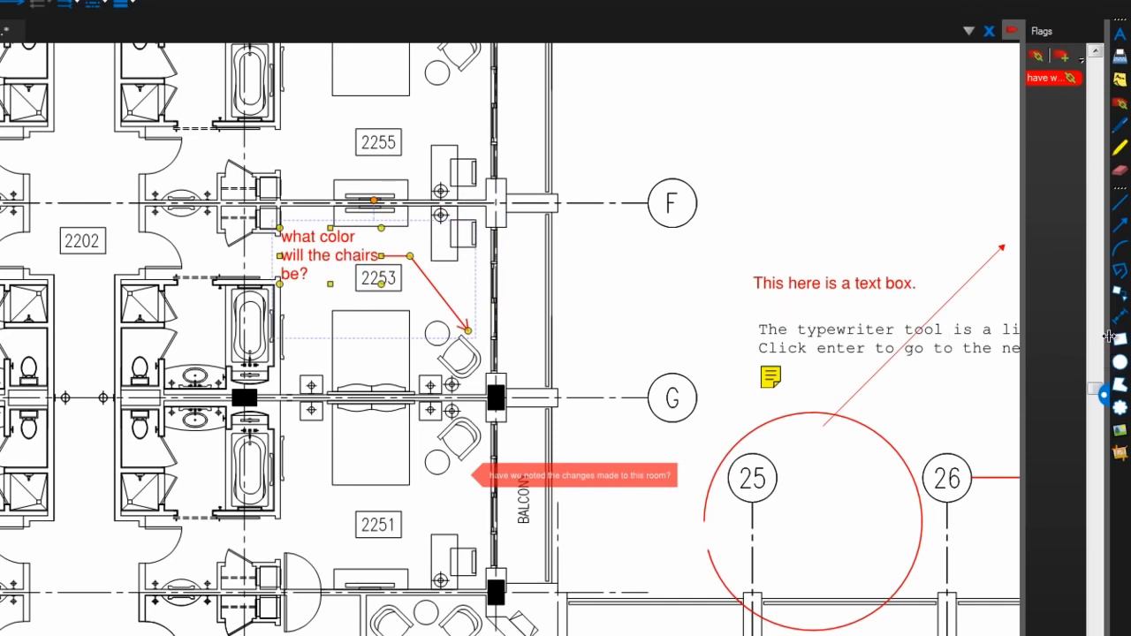
key(Escape)
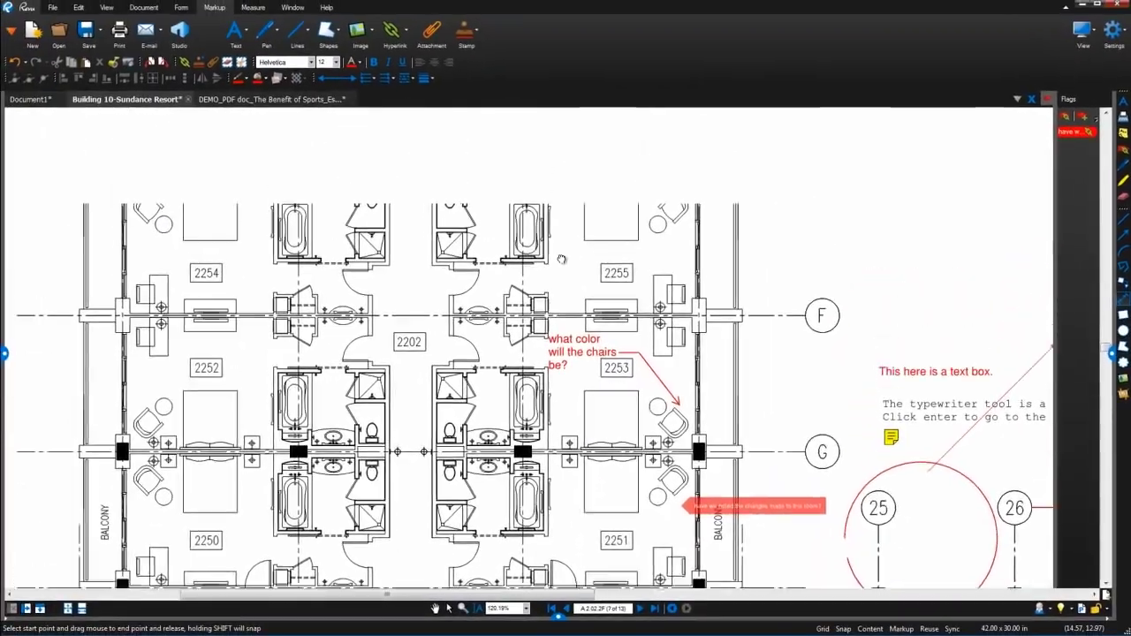
Step: Draw a red vertical dimension down the central hallway beside room 2202
mouse_move(558, 248)
mouse_down()
mouse_move(566, 308)
mouse_move(634, 329)
mouse_up()
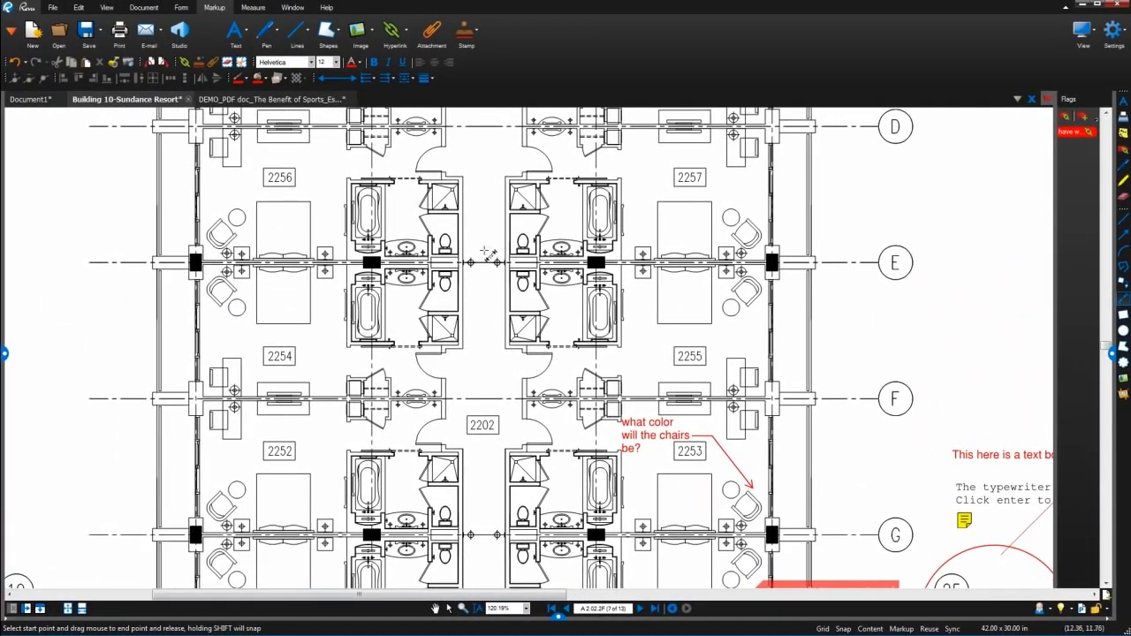
scroll(485, 234, up, 1)
drag(485, 250, 479, 486)
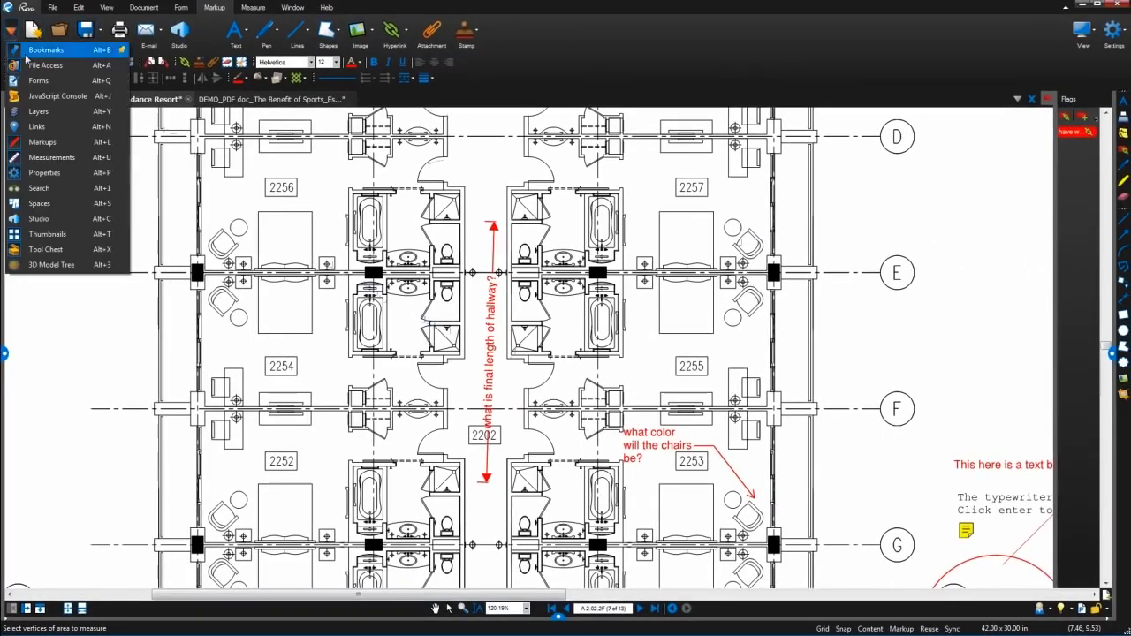
Step: Use the Area measurement to outline room 2257, labelling it 81 sf
click(99, 161)
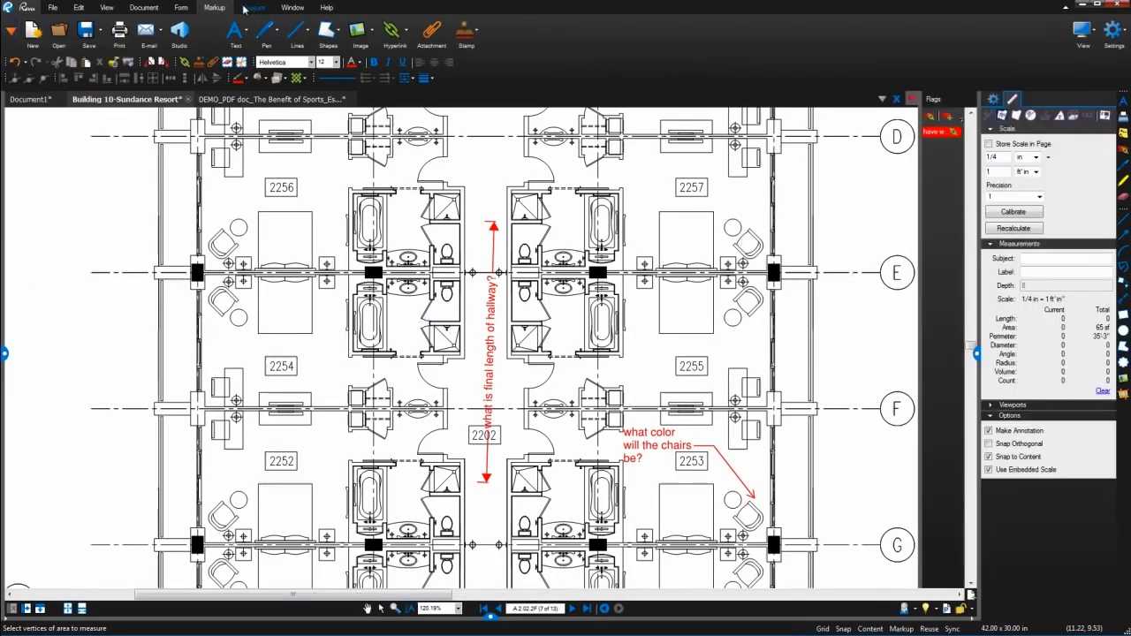
click(252, 7)
click(602, 62)
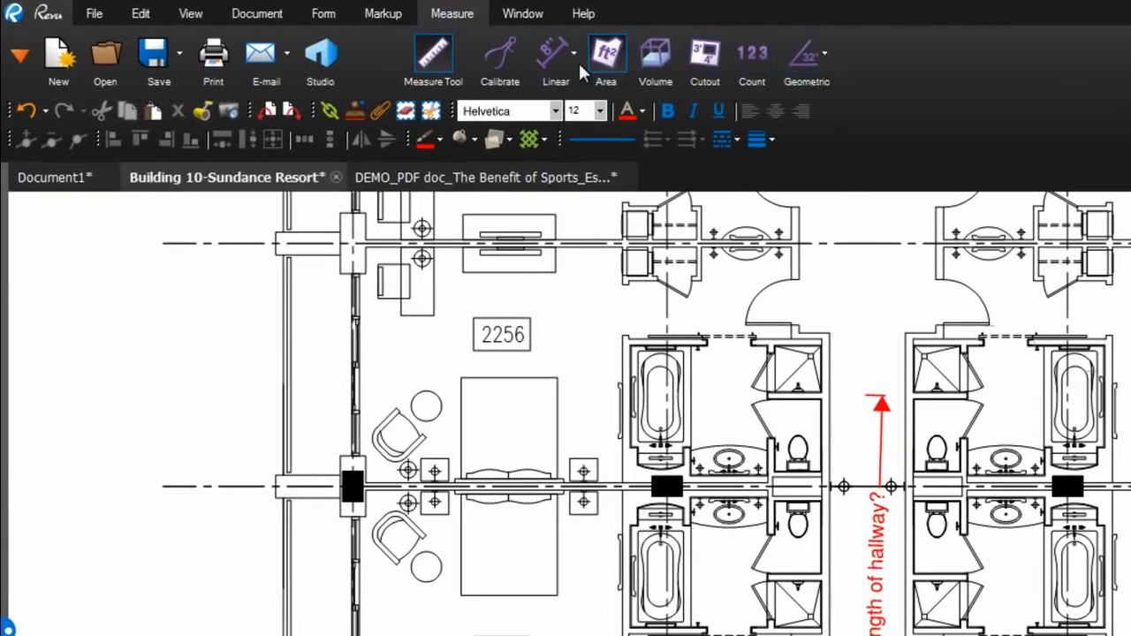
click(556, 57)
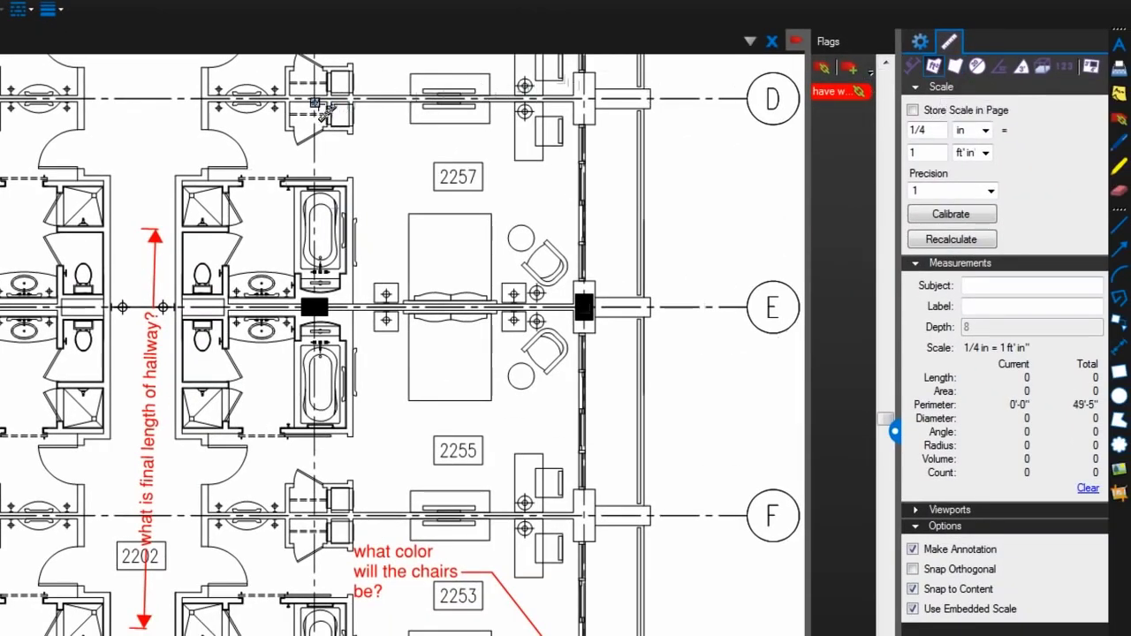
mouse_move(315, 103)
mouse_down()
mouse_move(385, 191)
mouse_move(530, 260)
mouse_move(587, 309)
mouse_up()
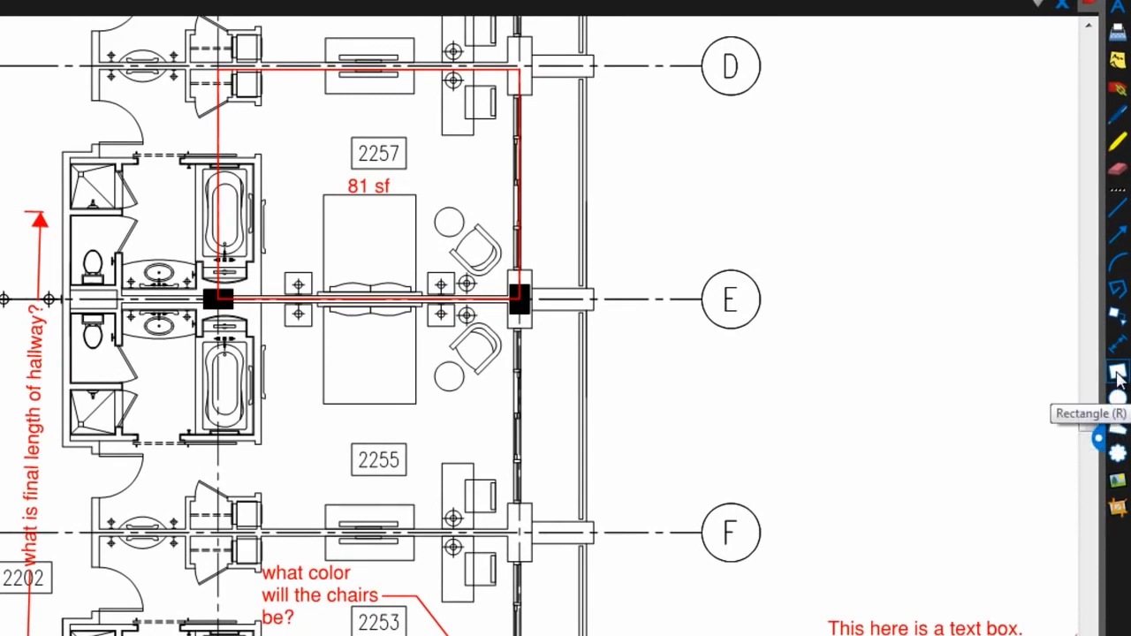
Step: Draw a red rectangle and a red ellipse right of gridlines D–E, deleting a skewed test shape
click(1117, 375)
mouse_move(629, 128)
mouse_down()
mouse_move(745, 207)
mouse_move(829, 245)
mouse_up()
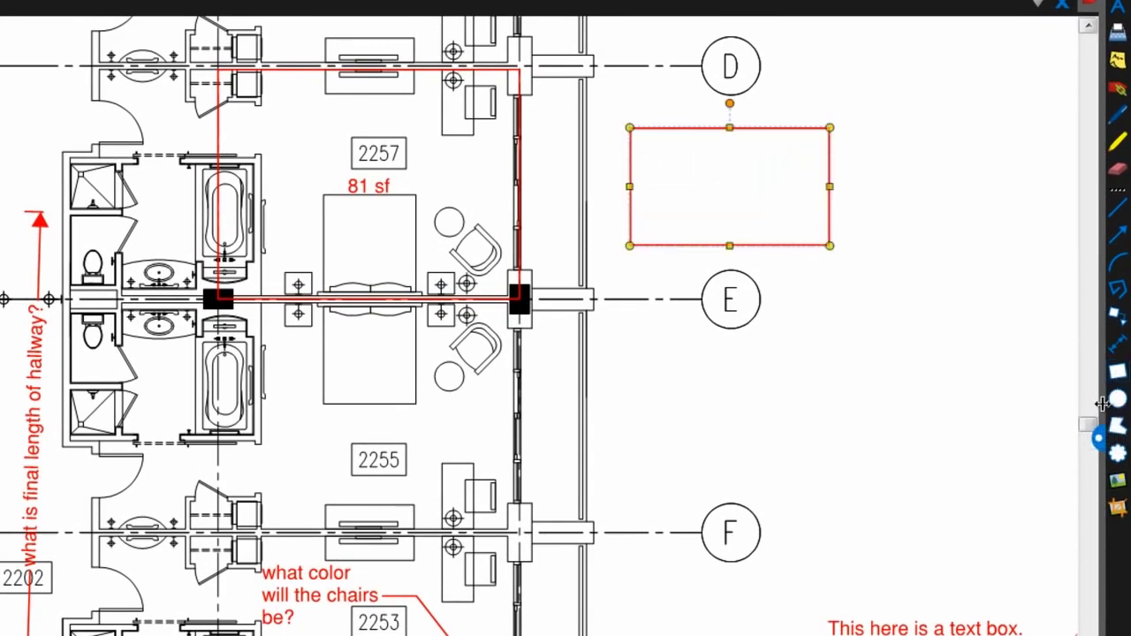
drag(625, 339, 833, 454)
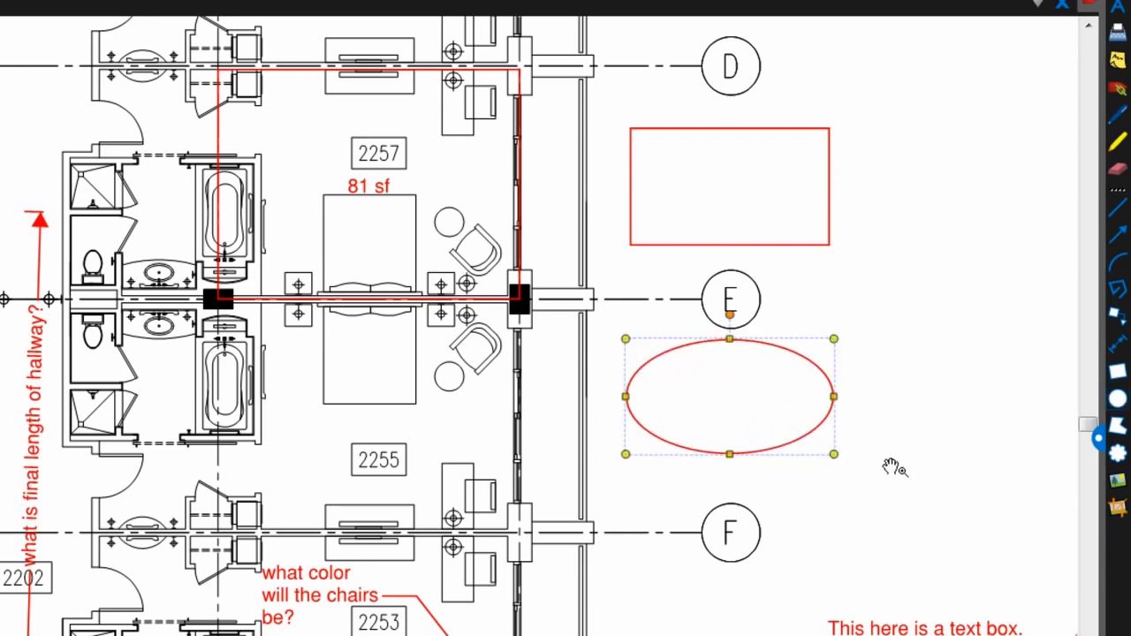
click(1119, 431)
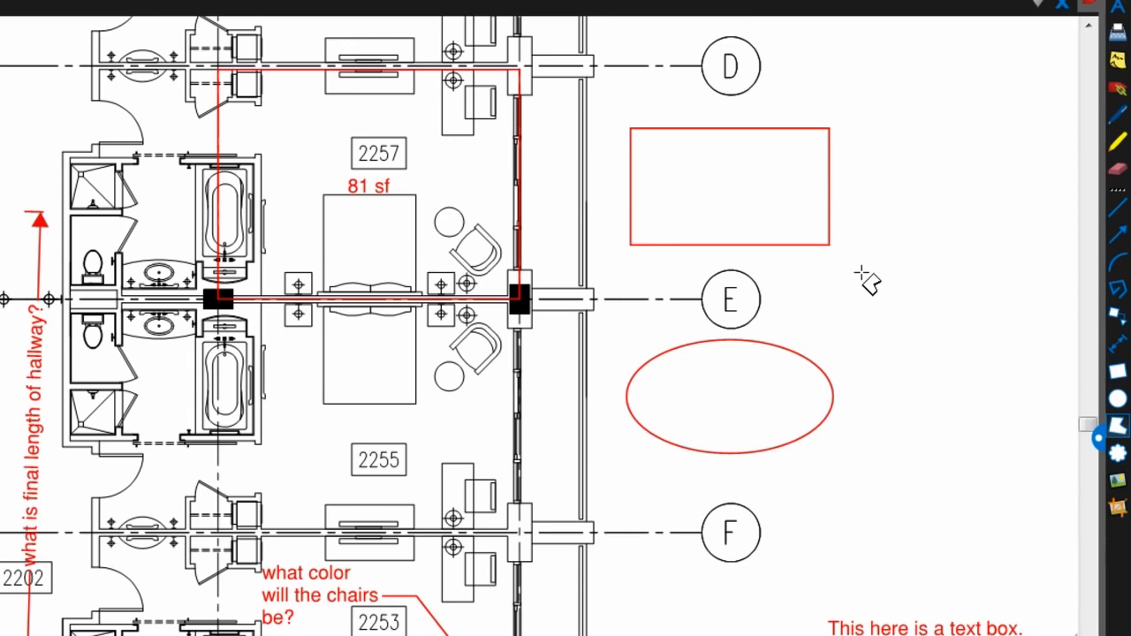
drag(859, 273, 1048, 390)
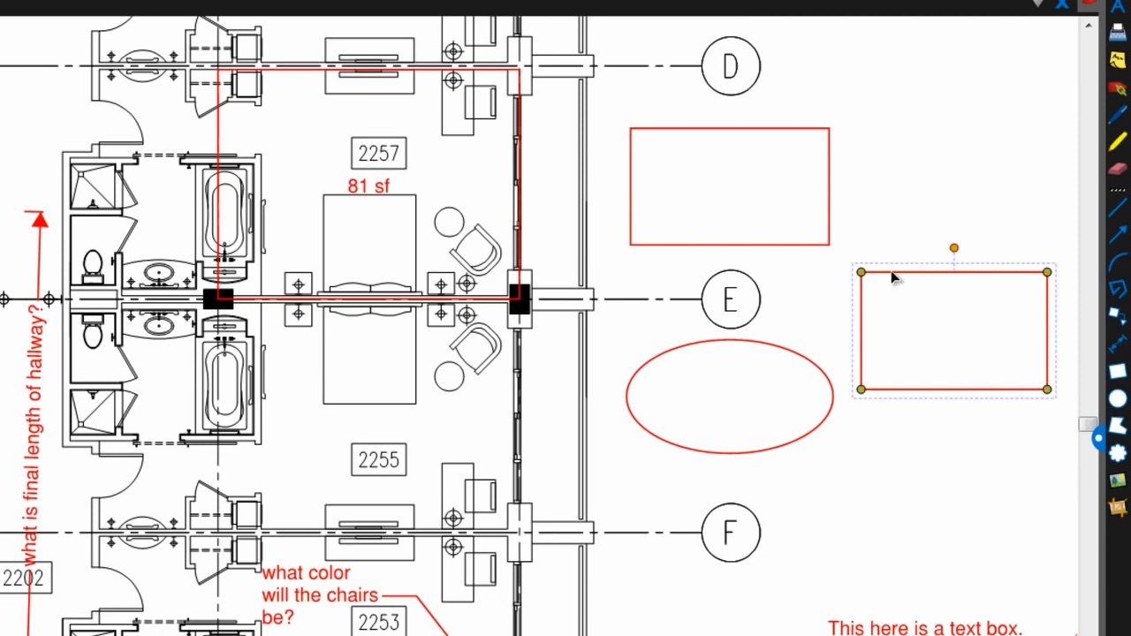
drag(864, 274, 900, 302)
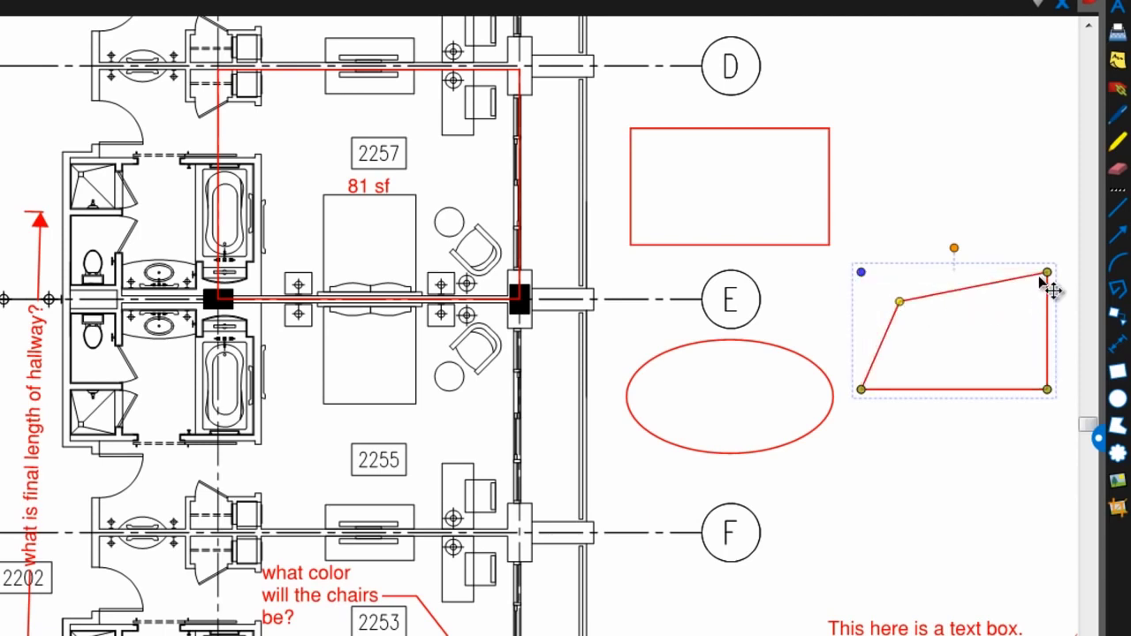
key(Delete)
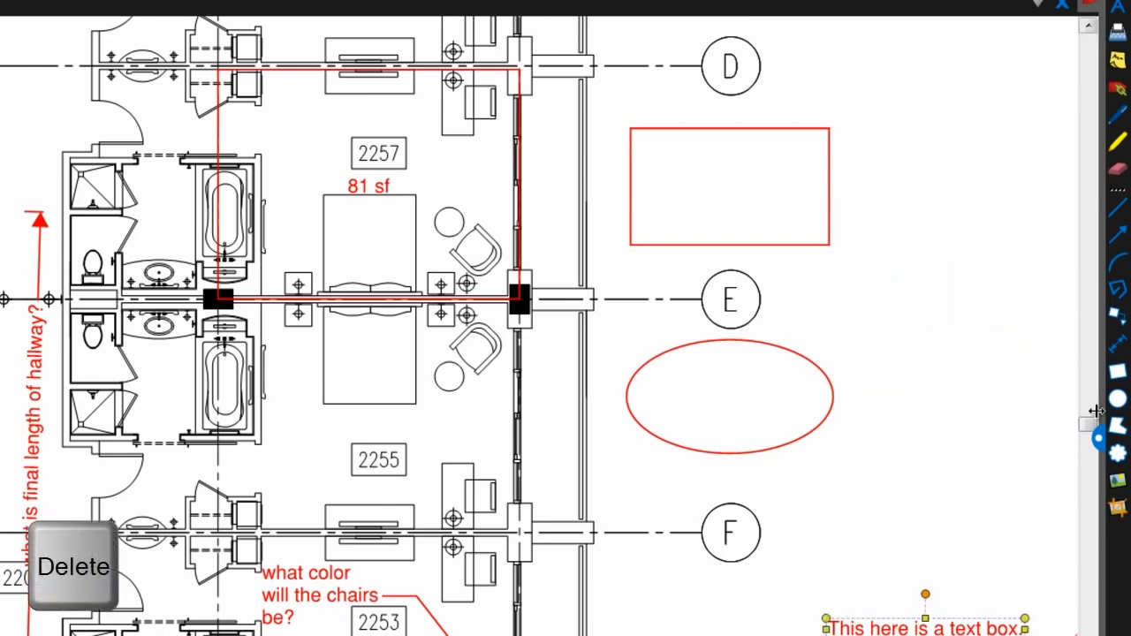
Step: Draw a five-sided red polygon and pull one corner inward to notch it
click(1118, 424)
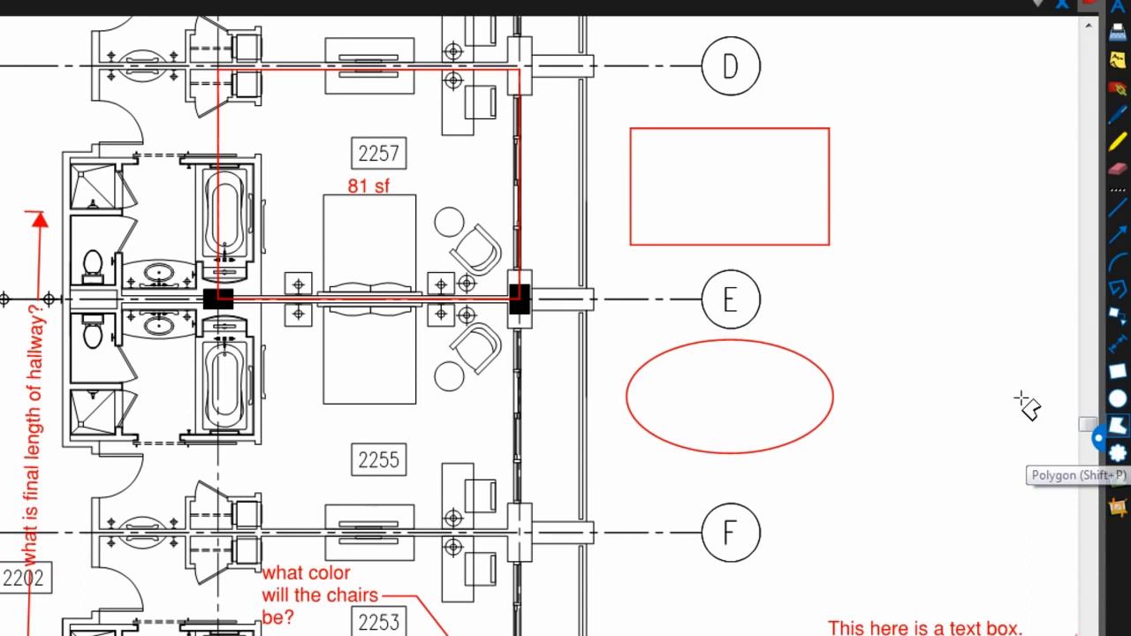
click(867, 284)
click(981, 239)
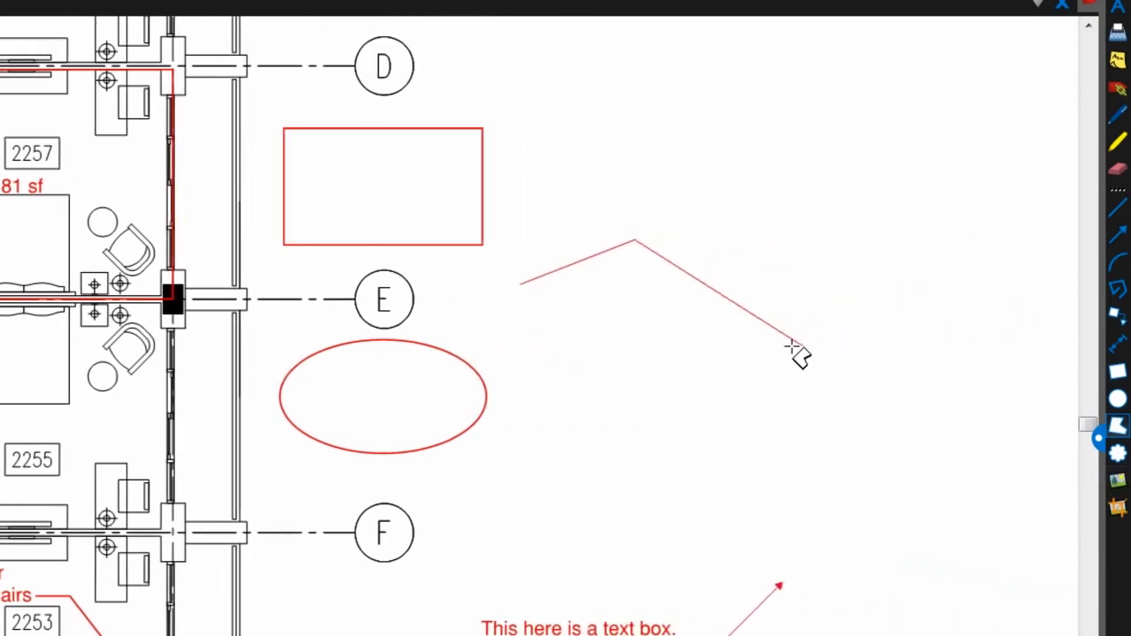
click(761, 346)
click(610, 409)
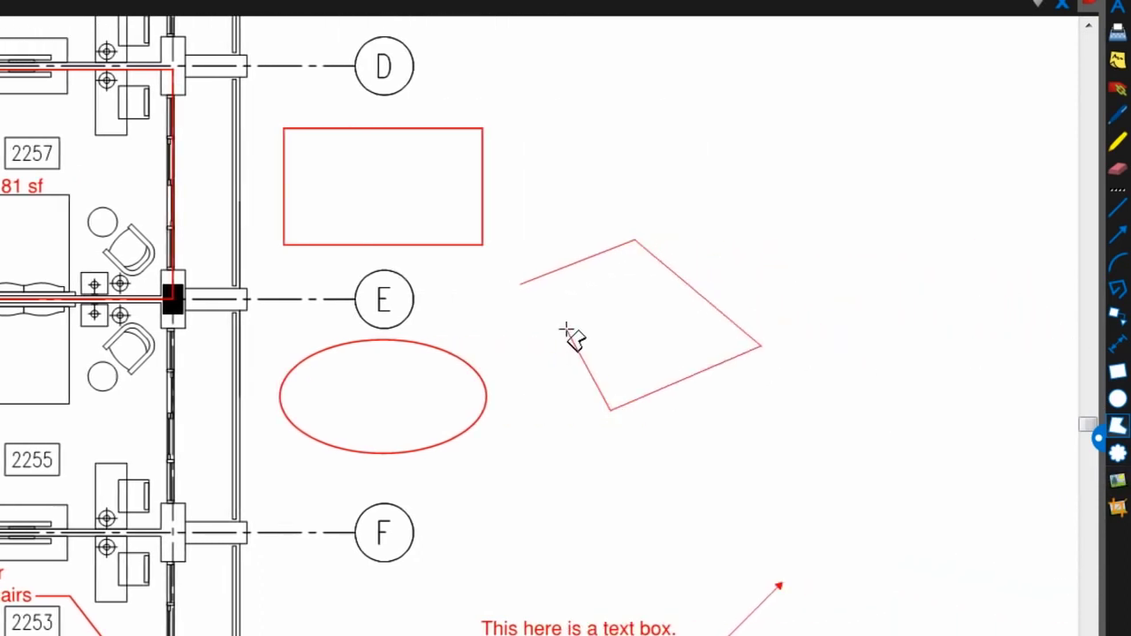
double_click(566, 330)
drag(566, 329, 600, 328)
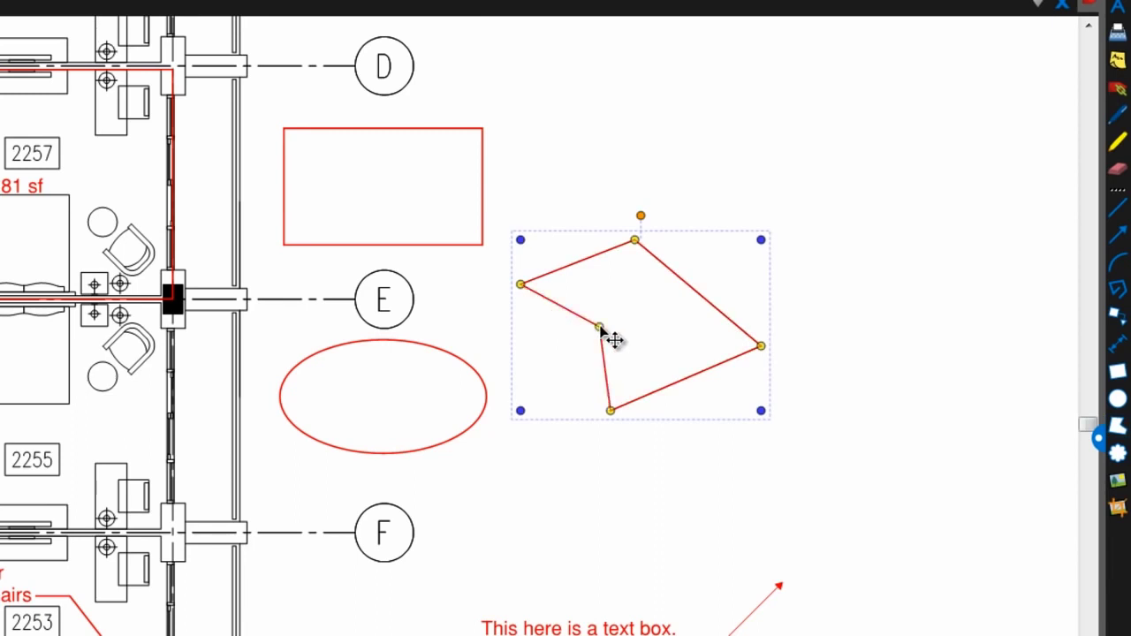
Step: Draw a rectangular revision cloud right of the polygon and a five-sided cloud beneath it
click(1118, 452)
mouse_move(733, 132)
mouse_down()
mouse_move(801, 212)
mouse_move(927, 283)
mouse_move(979, 288)
mouse_up()
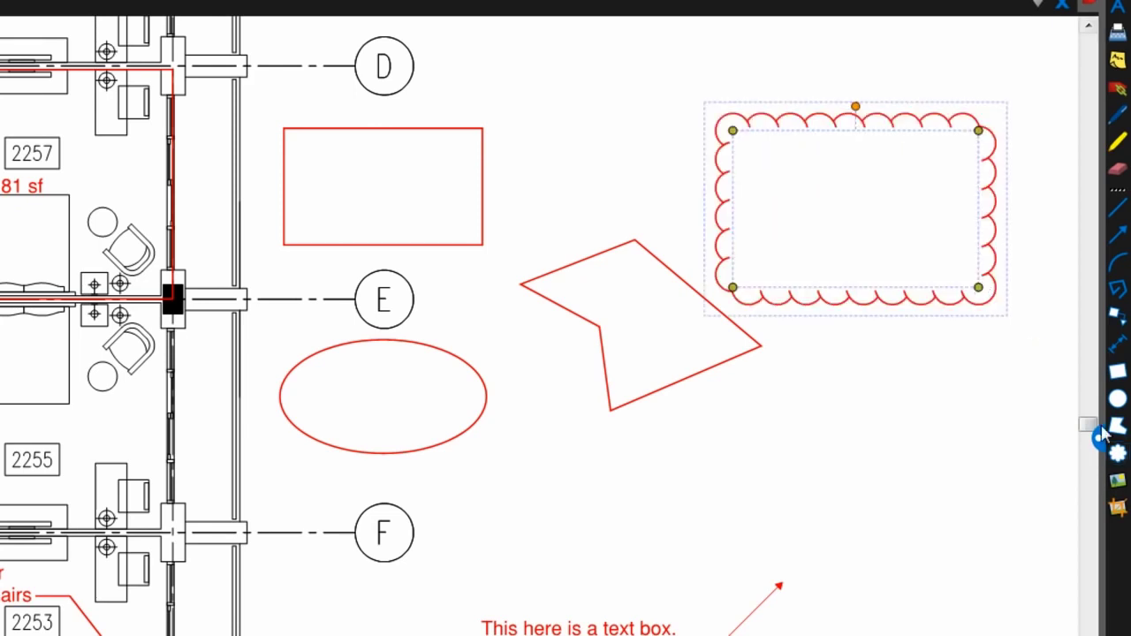
click(833, 404)
click(712, 472)
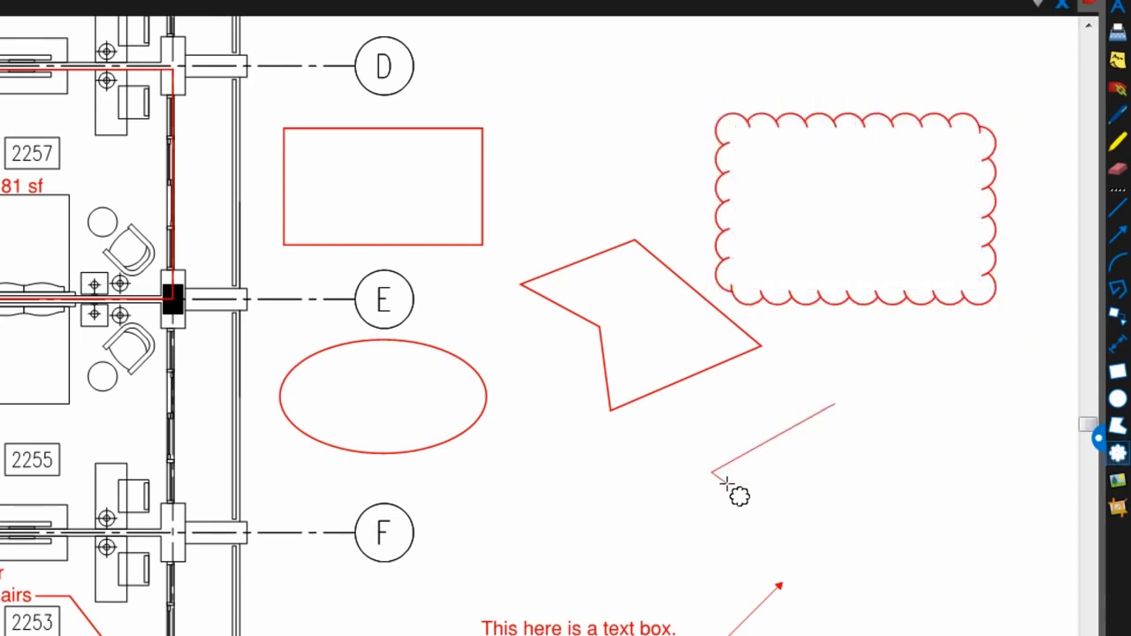
click(829, 598)
click(1014, 595)
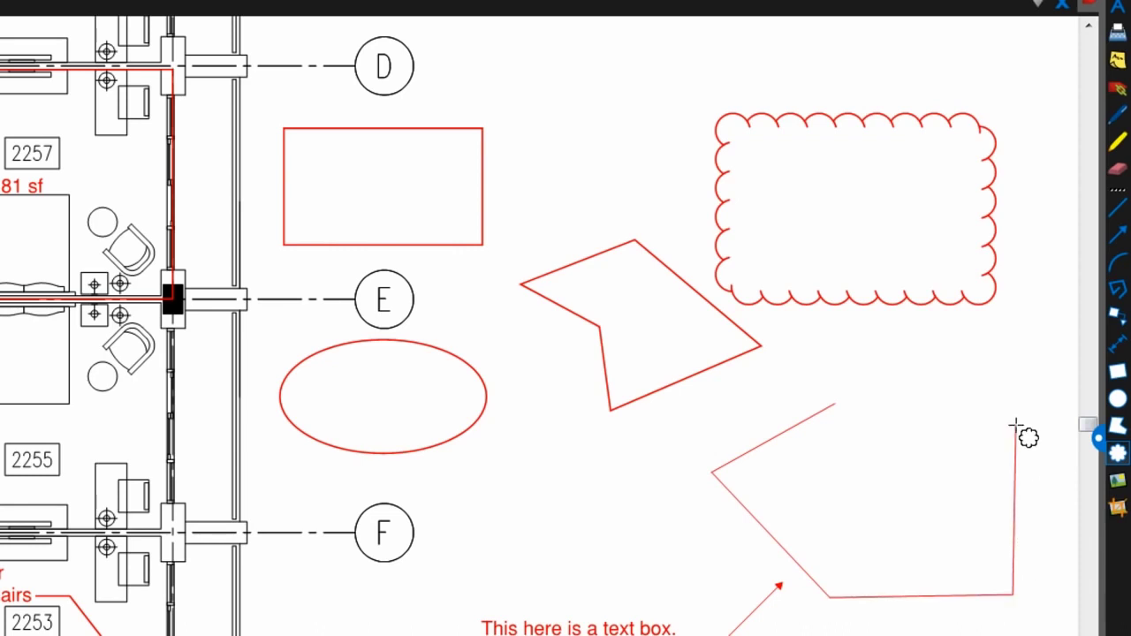
double_click(1016, 426)
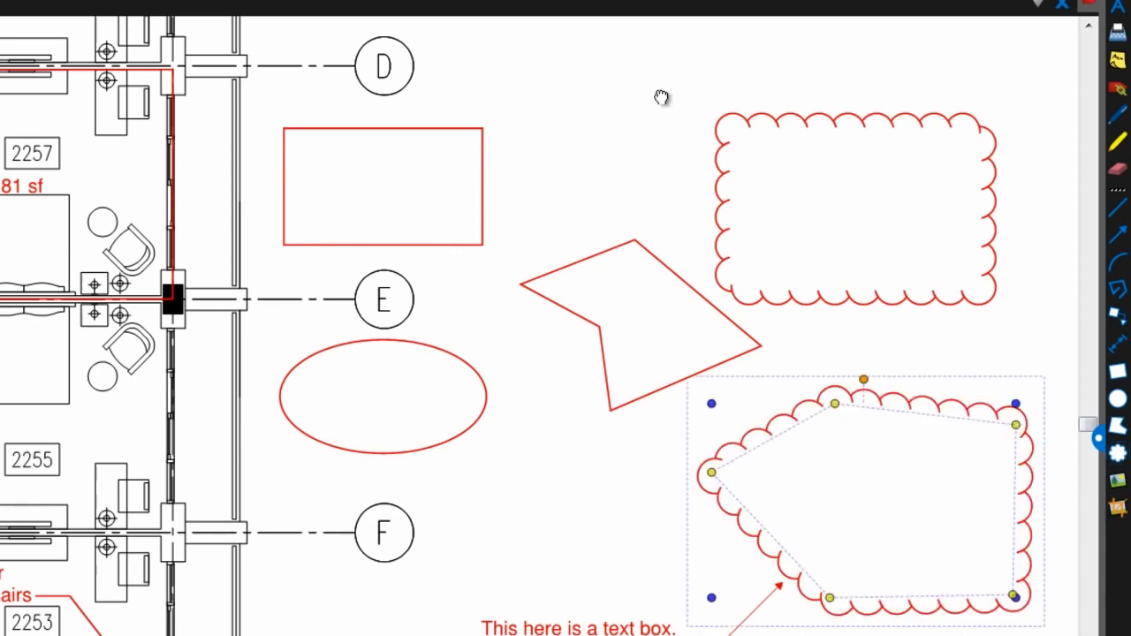
mouse_move(662, 98)
mouse_down()
mouse_move(606, 285)
mouse_move(346, 547)
mouse_move(341, 571)
mouse_up()
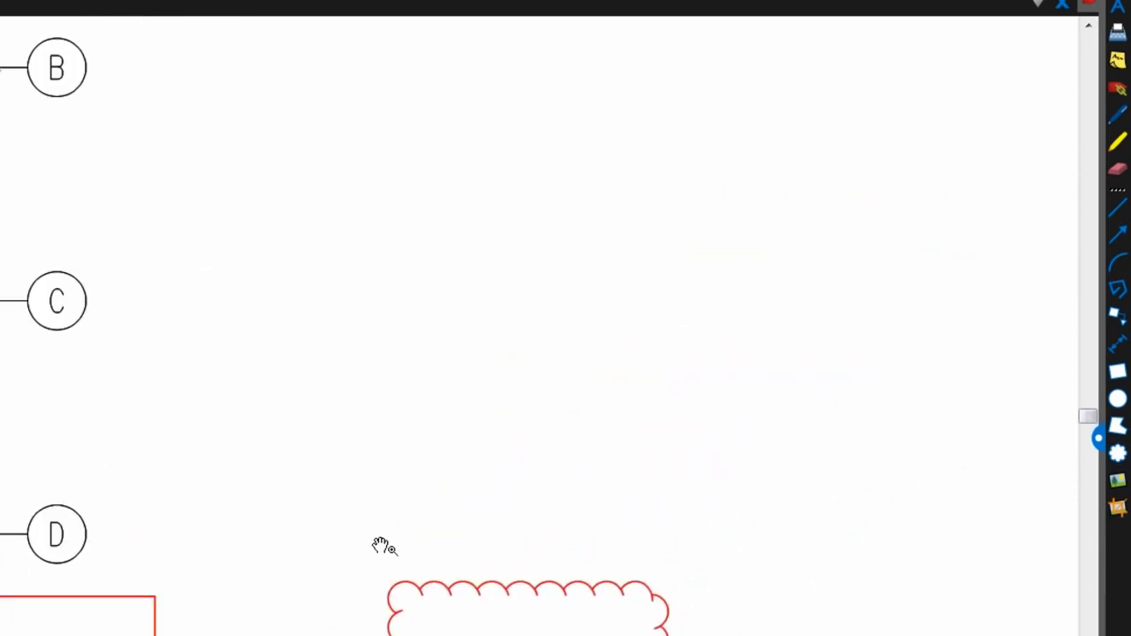
Step: Draw a red square beside gridlines B and C and a red circle to its right
click(1118, 372)
drag(186, 128, 363, 407)
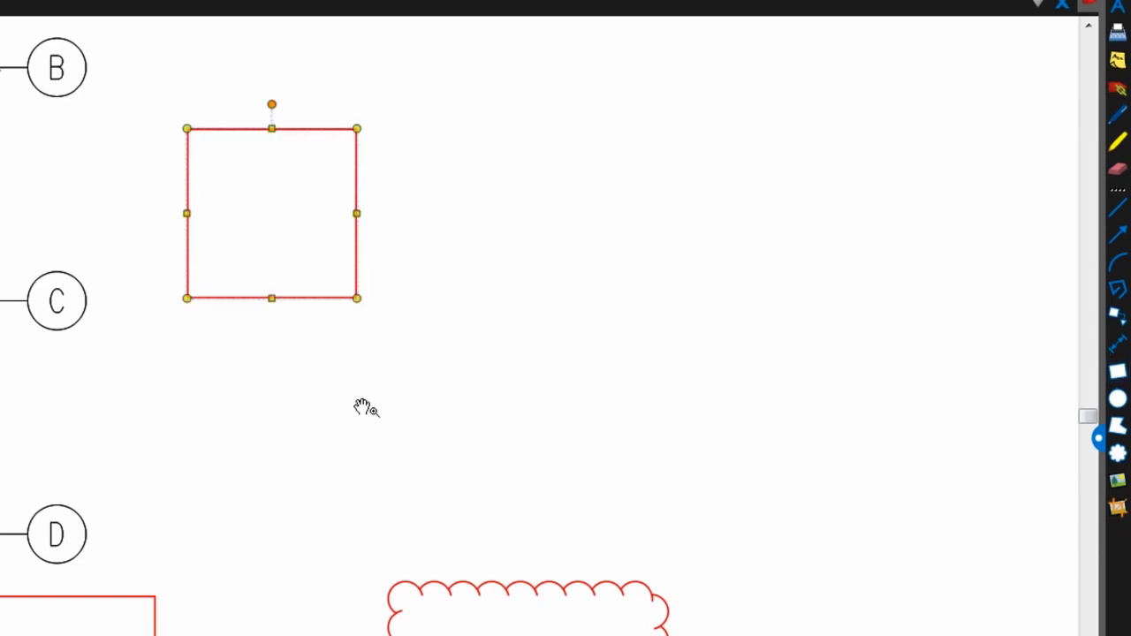
click(1118, 398)
drag(434, 218, 587, 424)
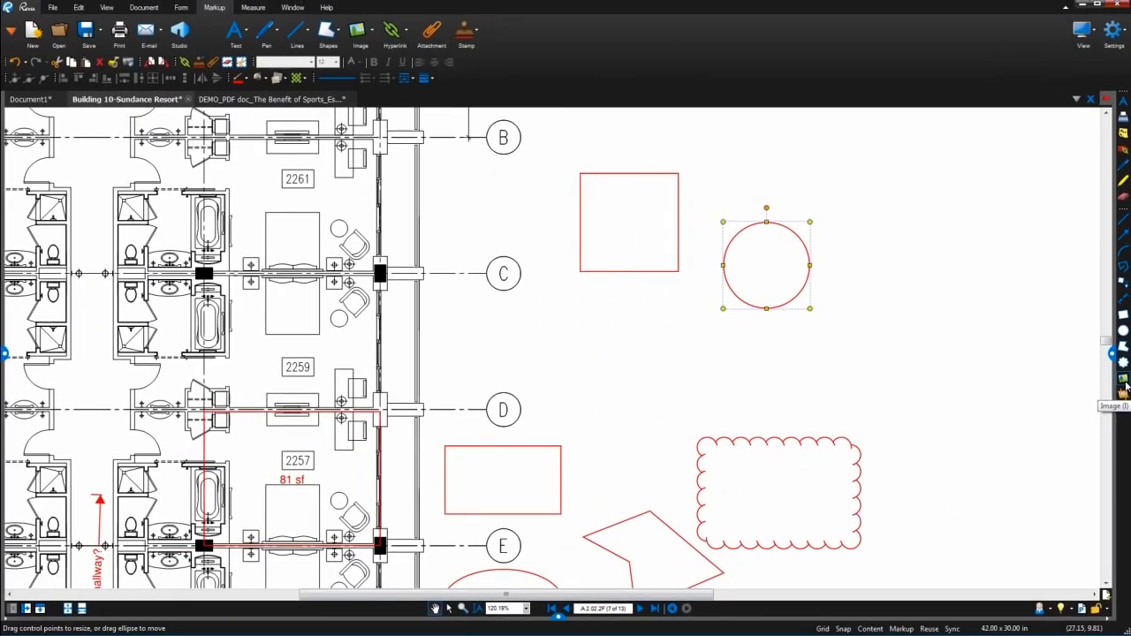
Step: Insert WallIssue 003.jpg from the demo Images folder to the right of the circle
click(1123, 386)
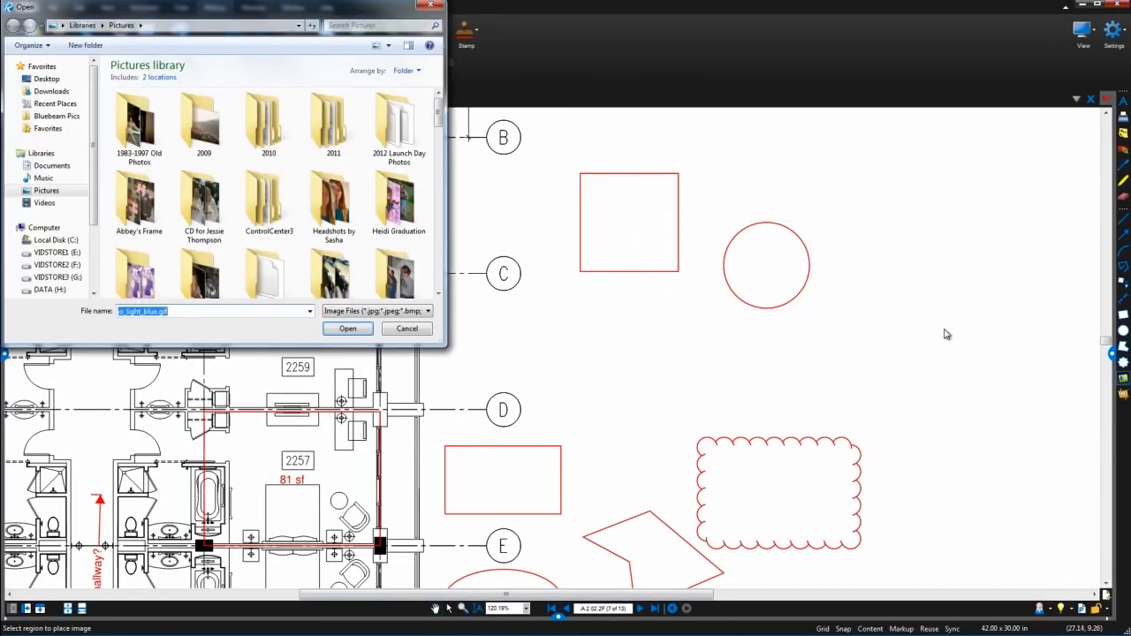
click(211, 24)
key(ctrl+v)
key(Return)
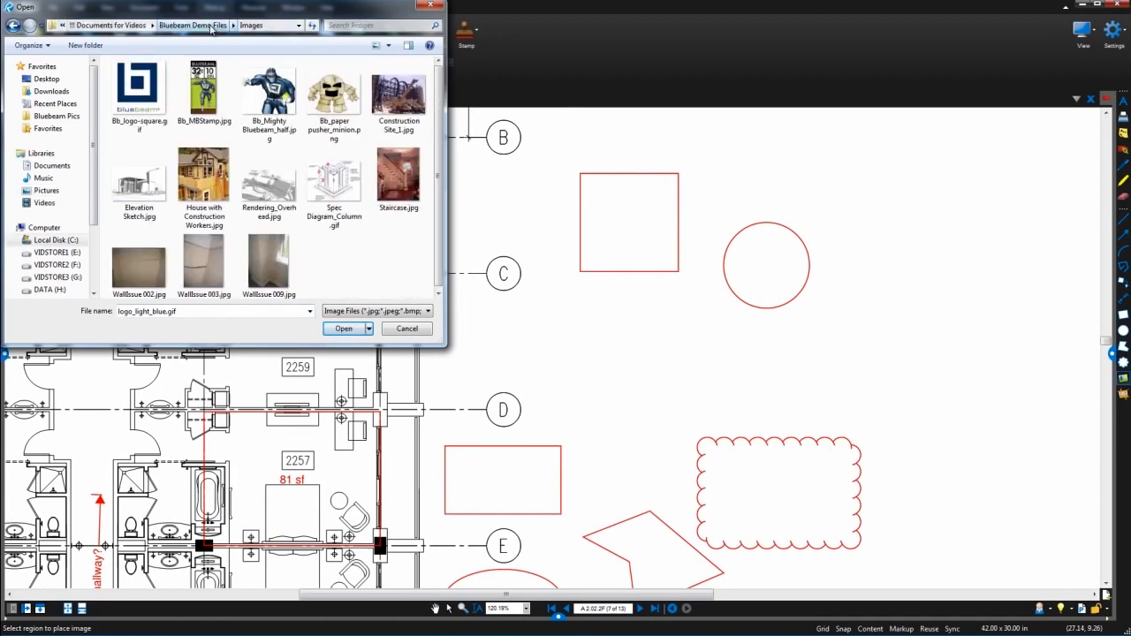
double_click(204, 267)
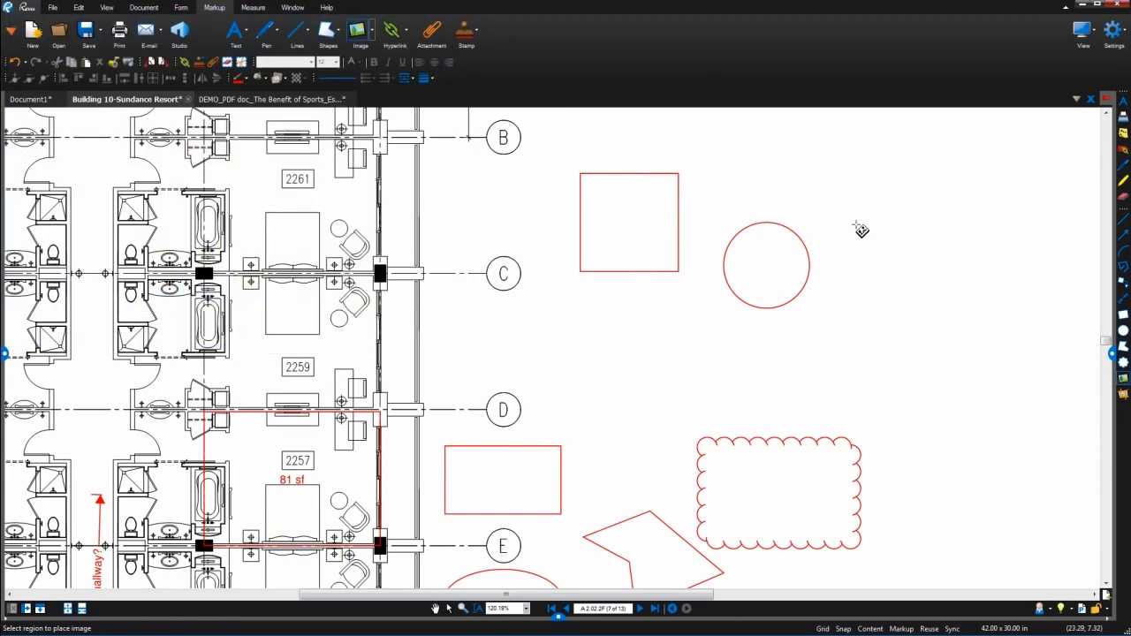
mouse_move(851, 182)
mouse_down()
mouse_move(998, 353)
mouse_move(1043, 432)
mouse_up()
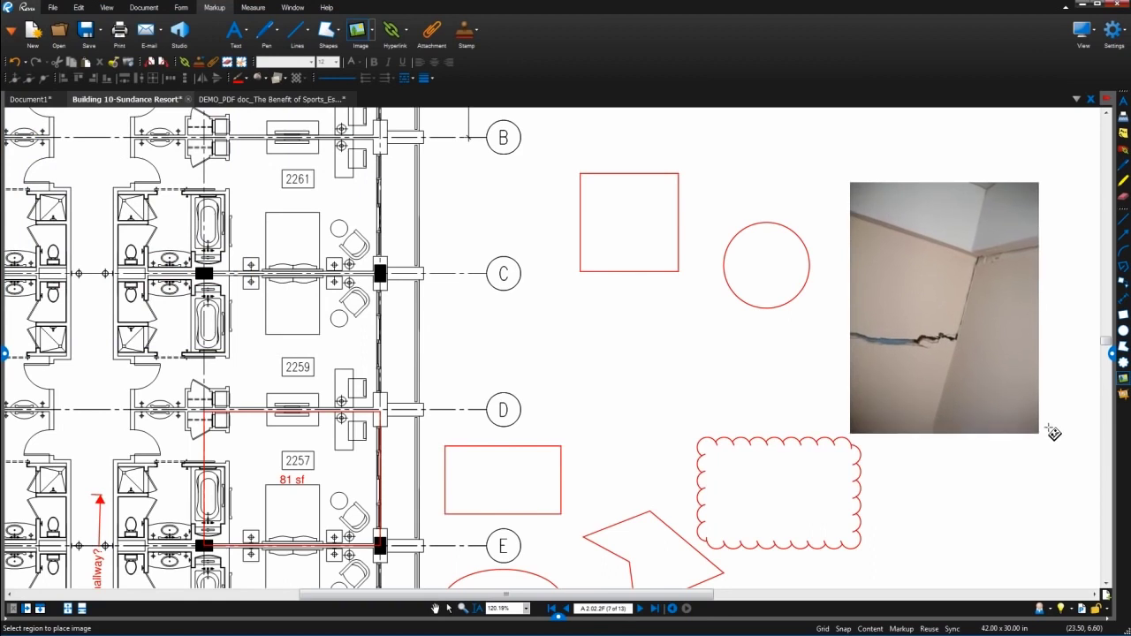
drag(994, 392, 983, 357)
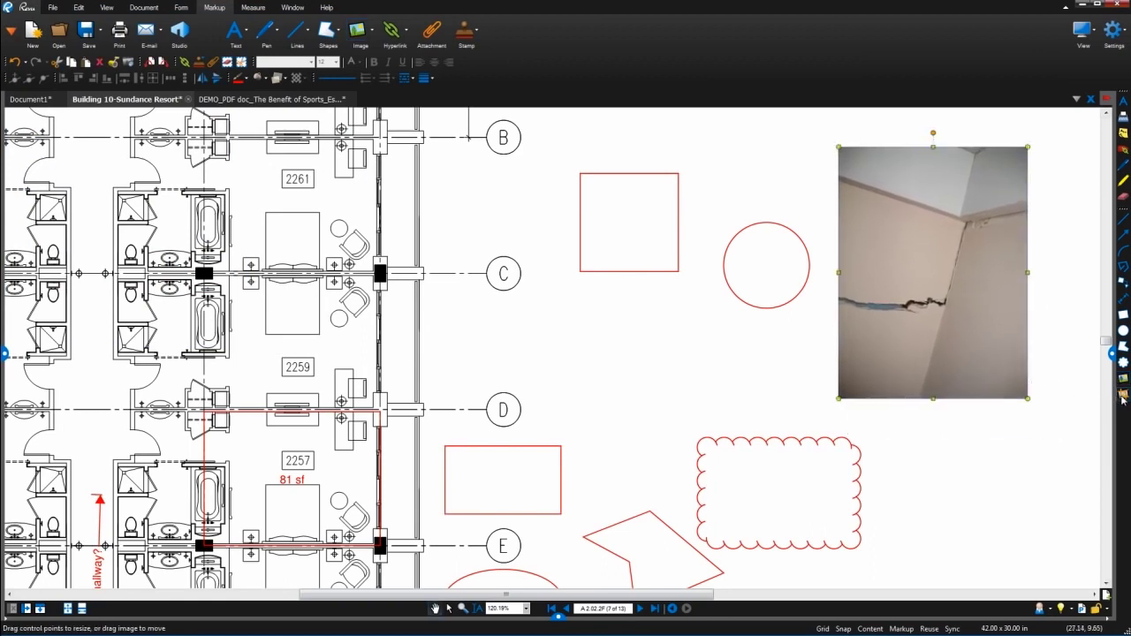
Step: Crop the photo down to the wall crack and fit the whole sheet in view
click(1123, 401)
drag(992, 263, 844, 340)
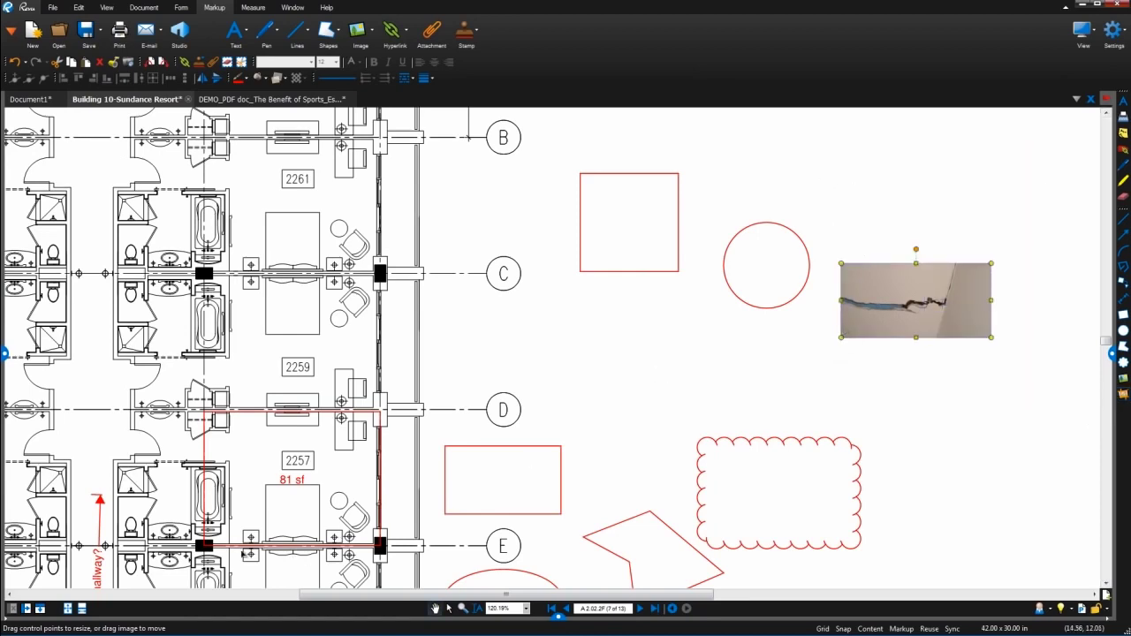
click(82, 608)
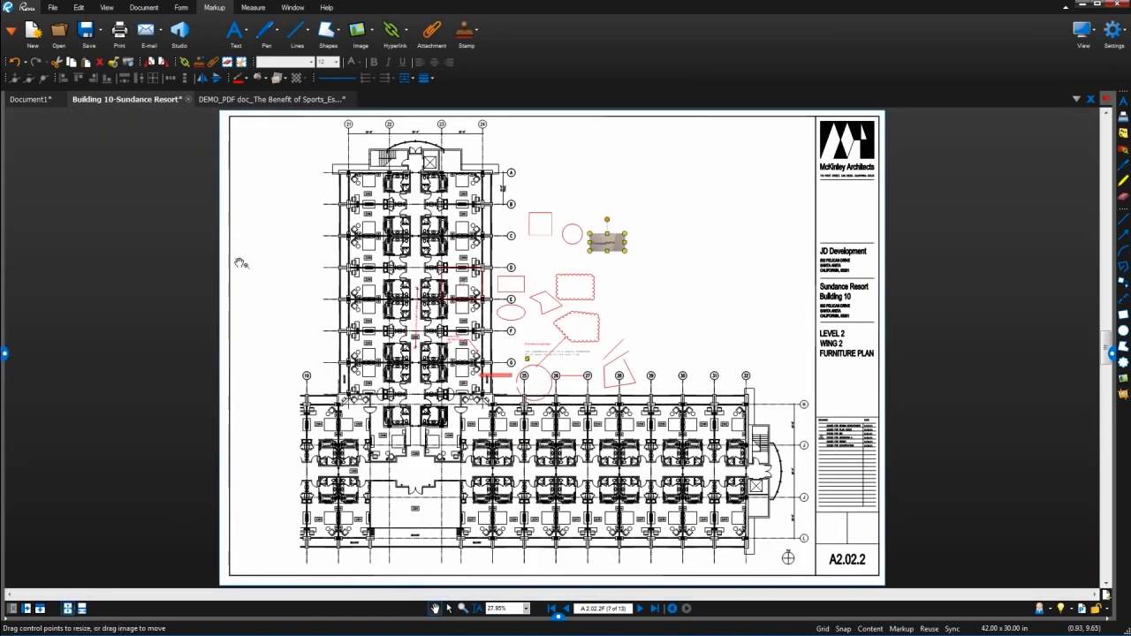
Step: Place an APPROVED stamp, enlarge it, tilt it counter-clockwise and move it to the top-left
click(476, 32)
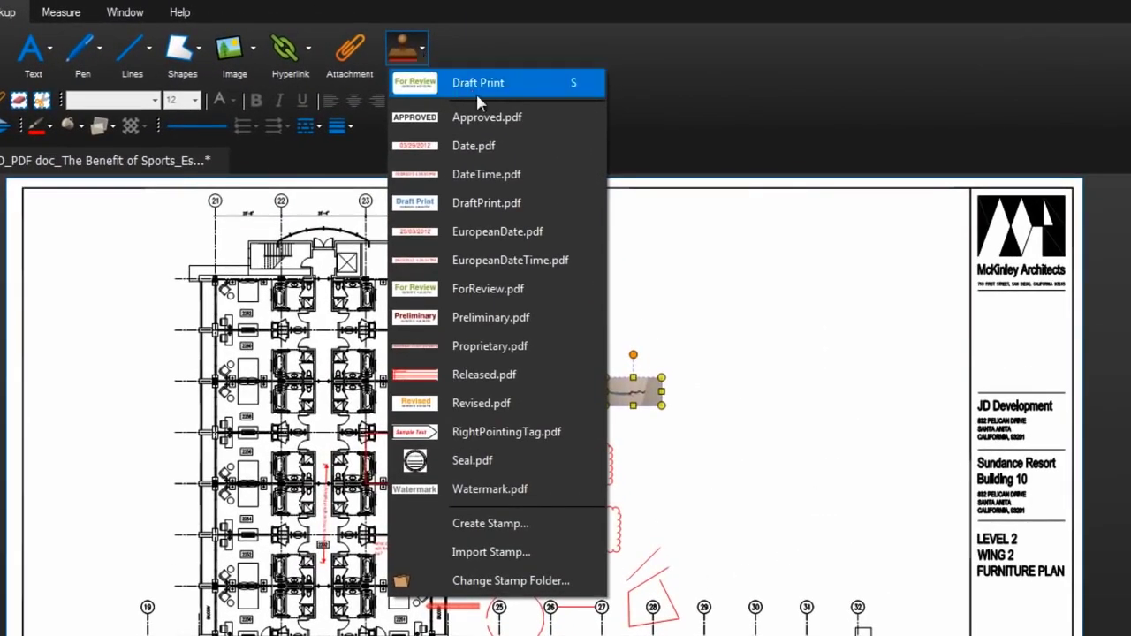
click(485, 124)
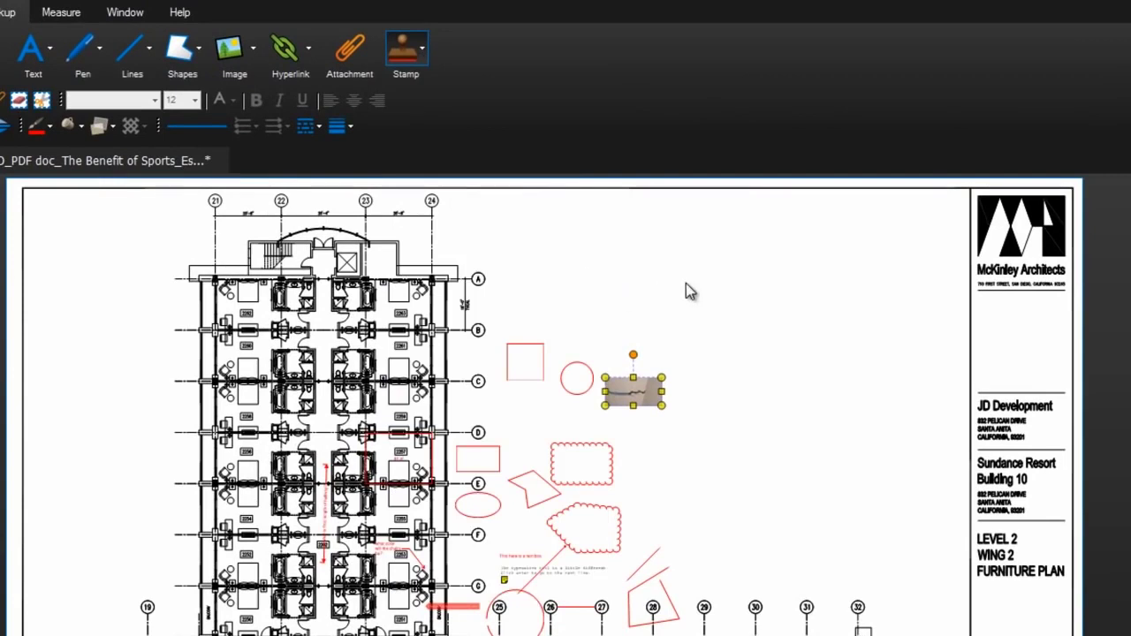
click(712, 280)
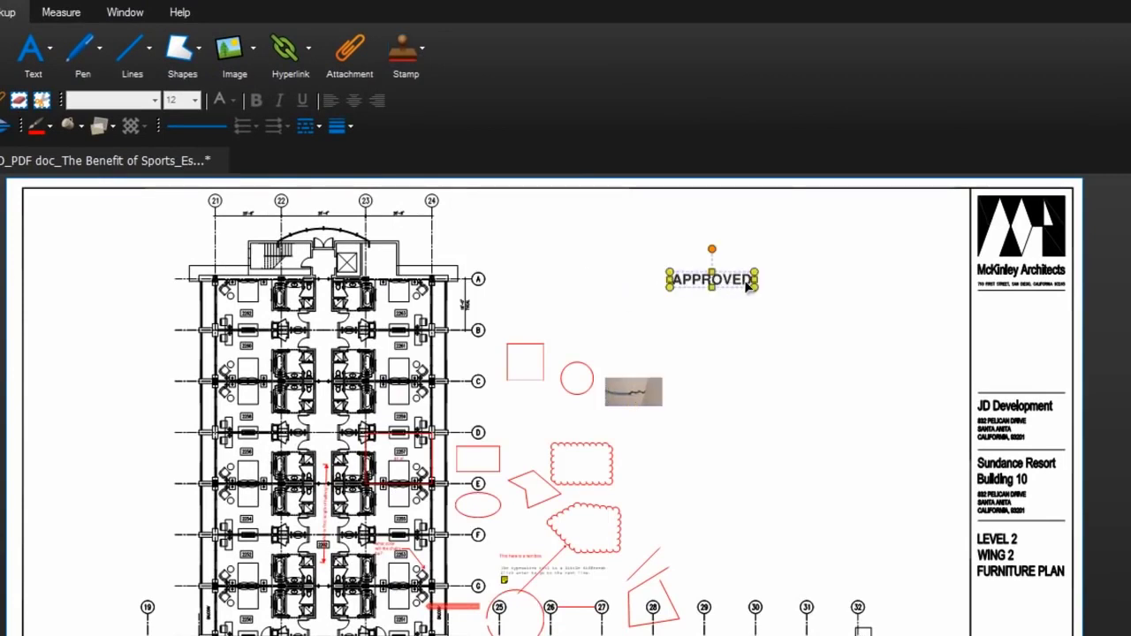
drag(757, 292, 873, 362)
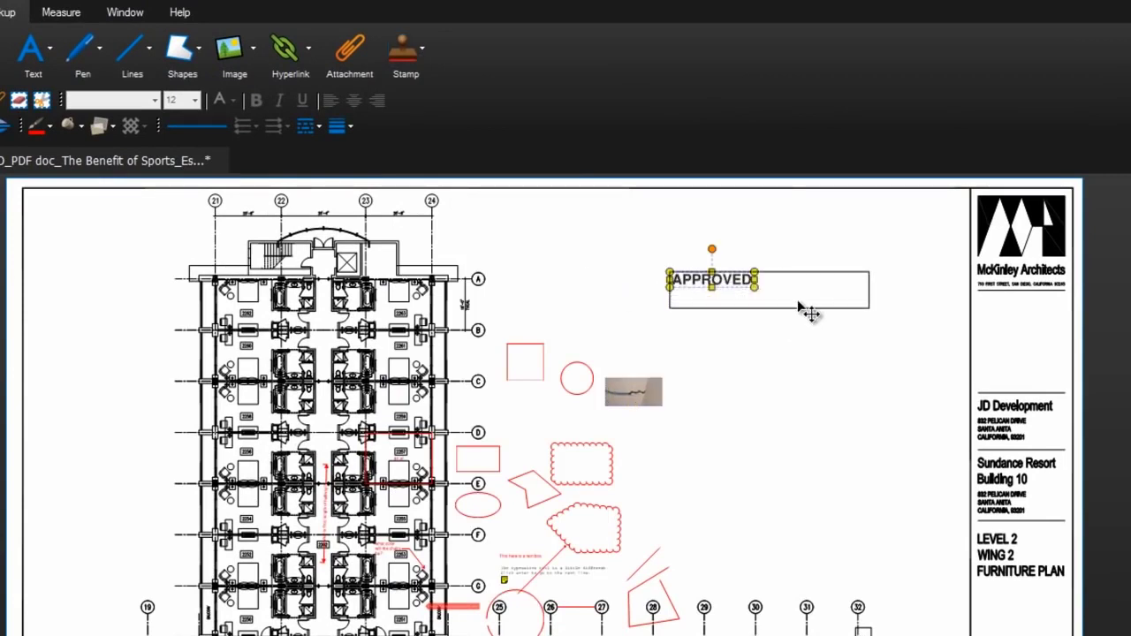
drag(770, 250, 749, 255)
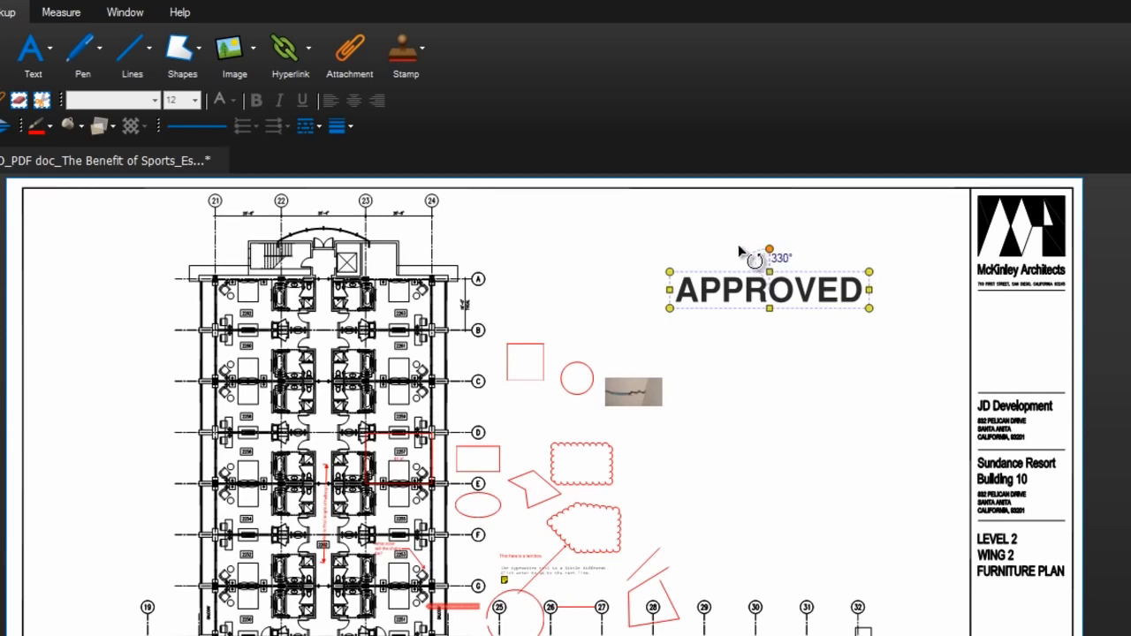
drag(789, 298, 151, 277)
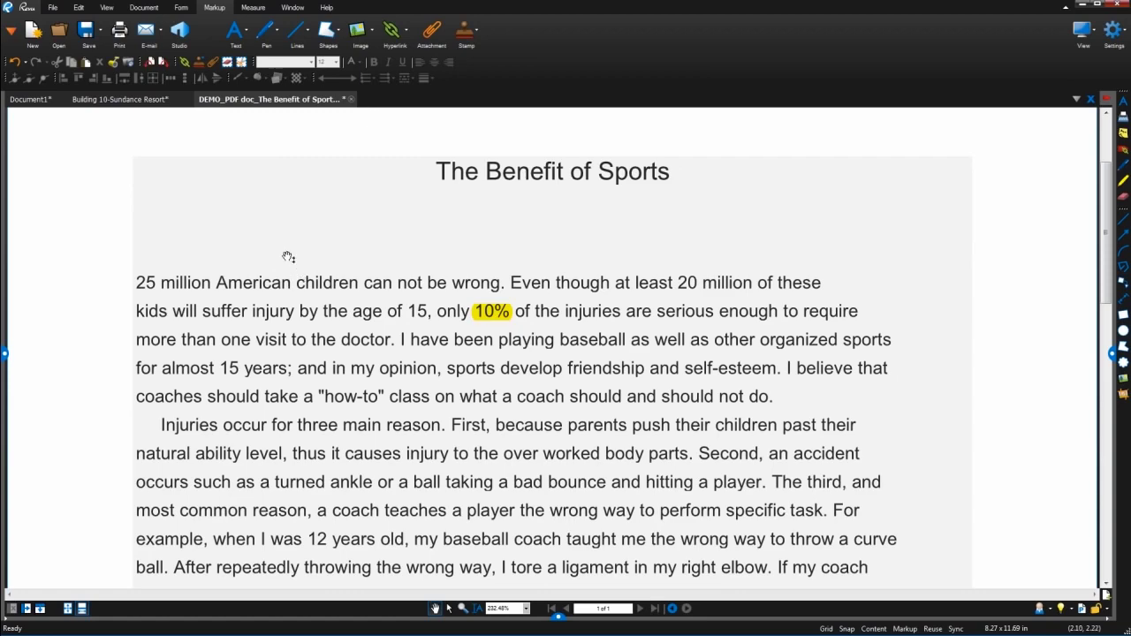
Step: Add a squiggly underline under "children can not be wrong"
click(144, 7)
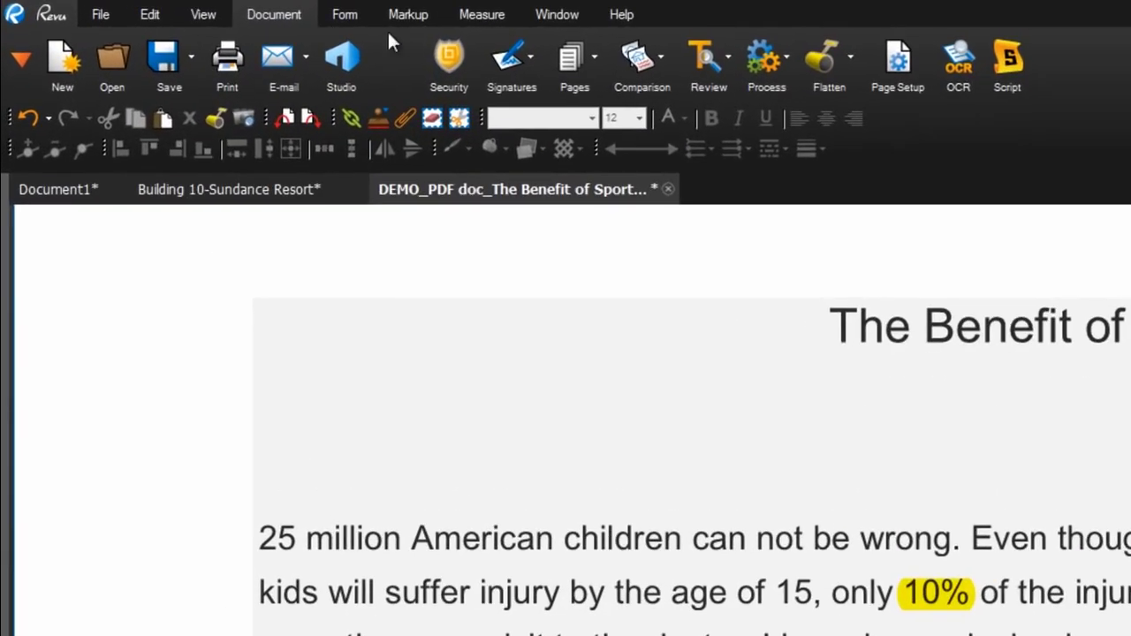
click(709, 61)
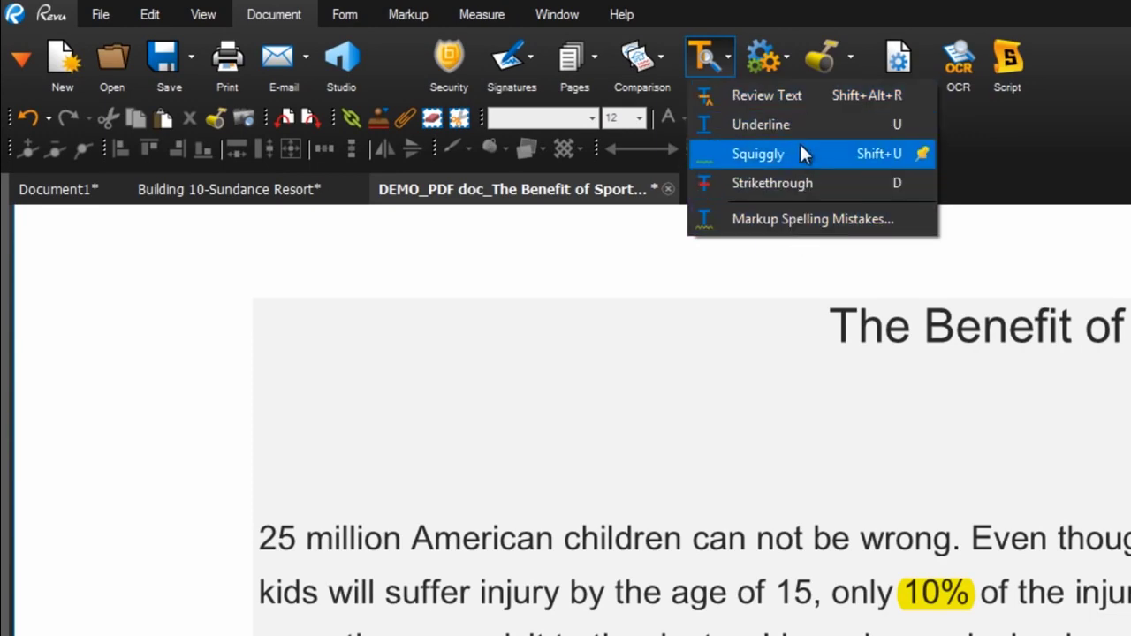
click(769, 124)
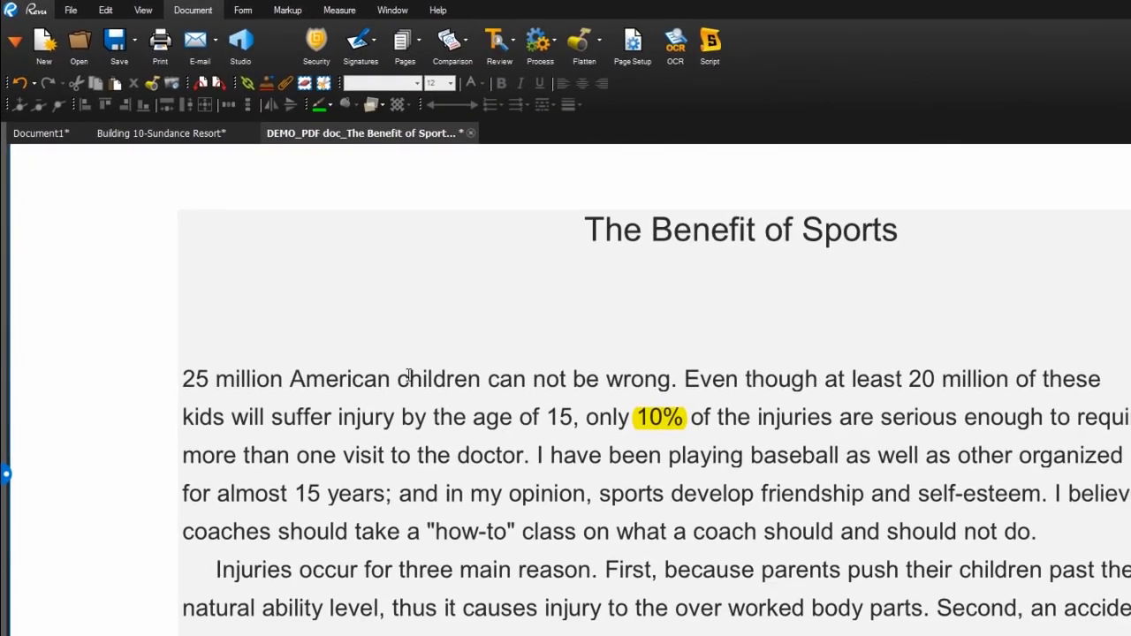
drag(398, 380, 640, 388)
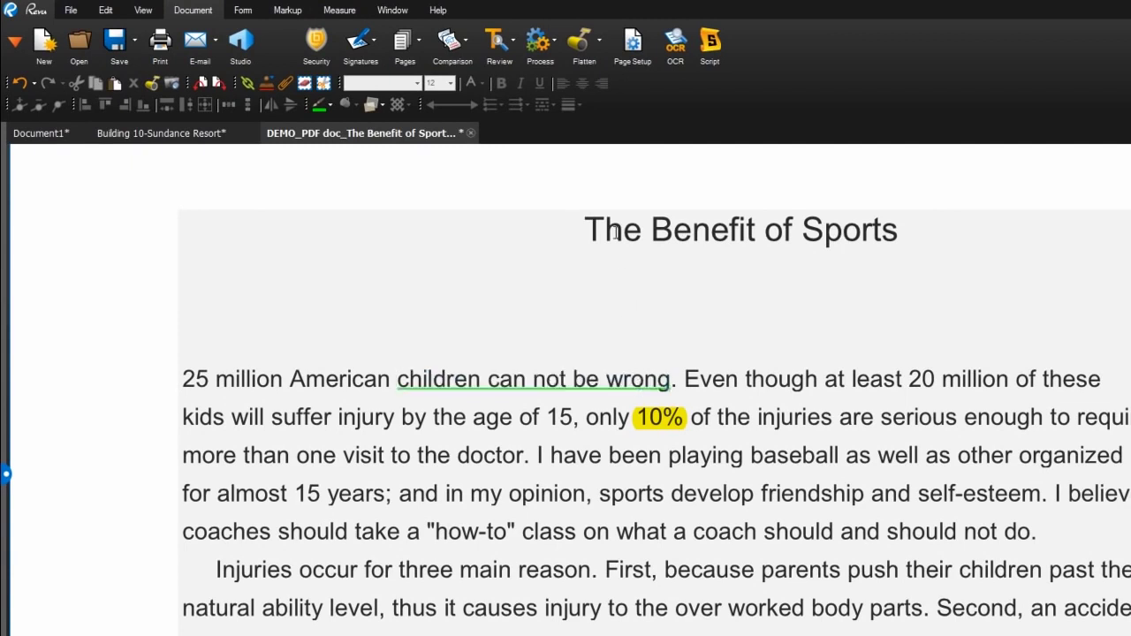
Step: Strike through the word "because" with a strikethrough markup
click(507, 50)
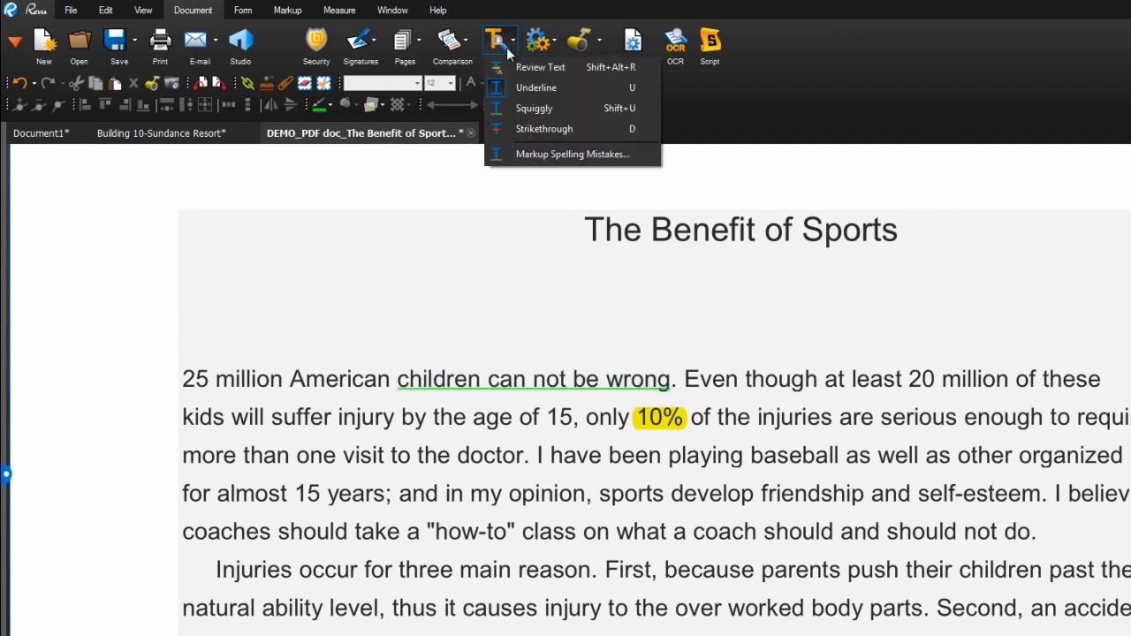
click(522, 129)
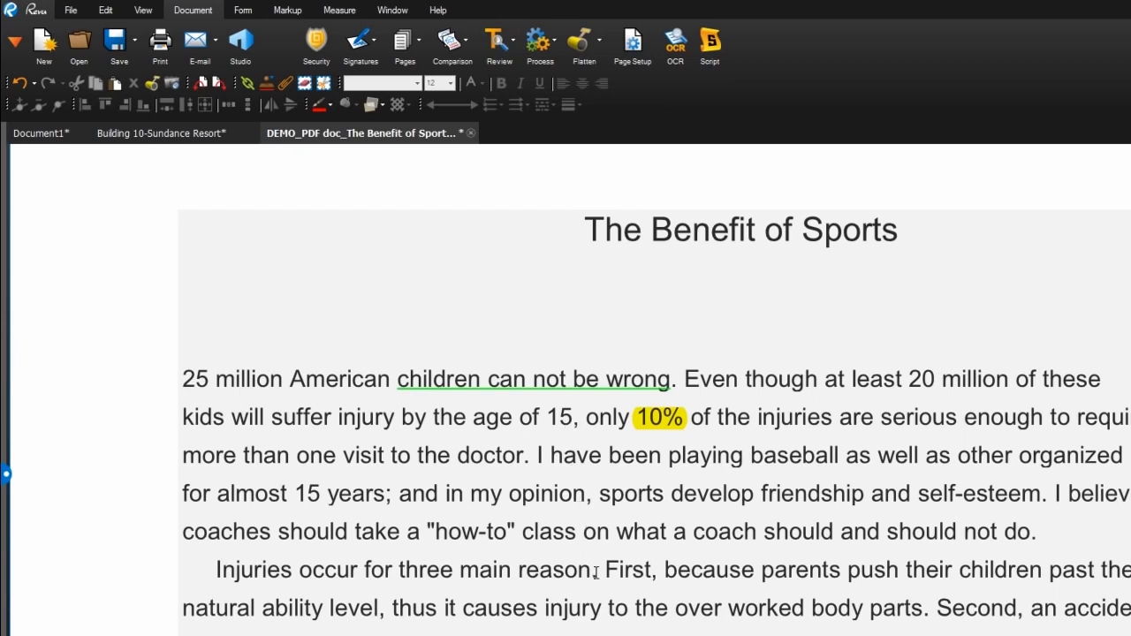
drag(665, 570, 754, 570)
click(496, 45)
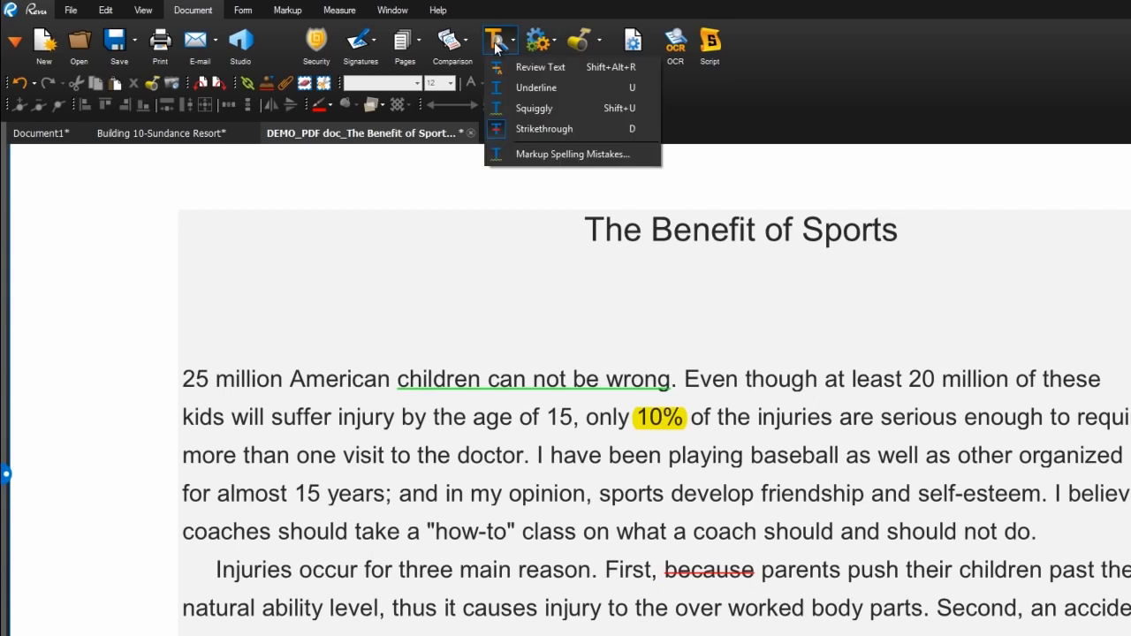
click(507, 67)
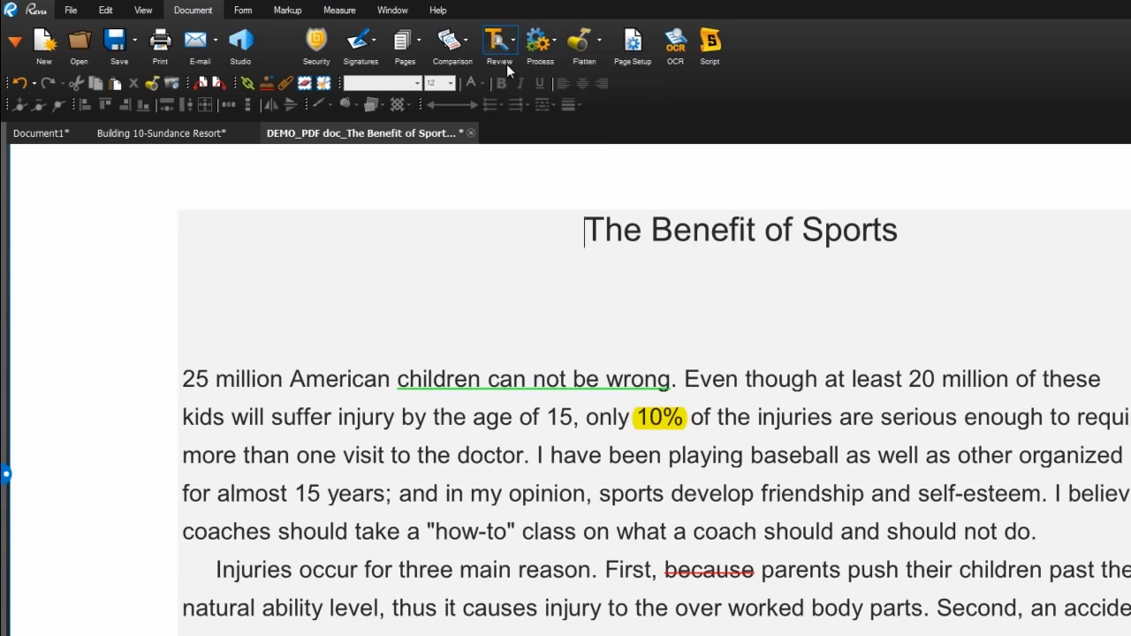
Step: Mark "25 million" for replacement with "Twenty-five million" in a replacement-text markup
drag(285, 379, 185, 378)
text(Twe)
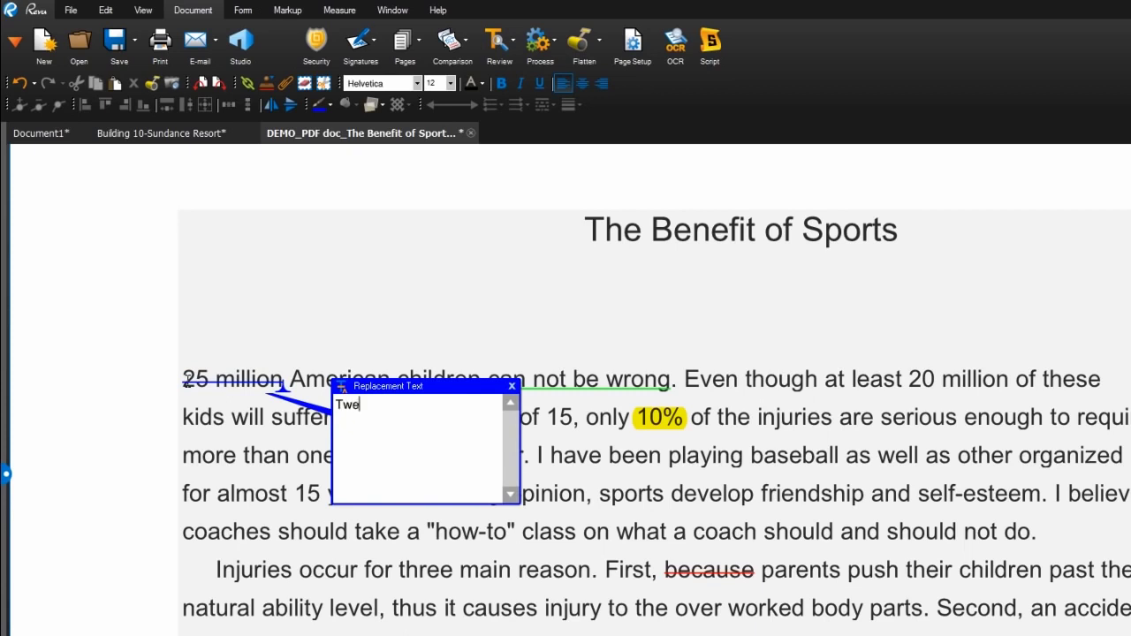
text(nty-five millu)
key(BackSpace)
text(ion)
click(512, 387)
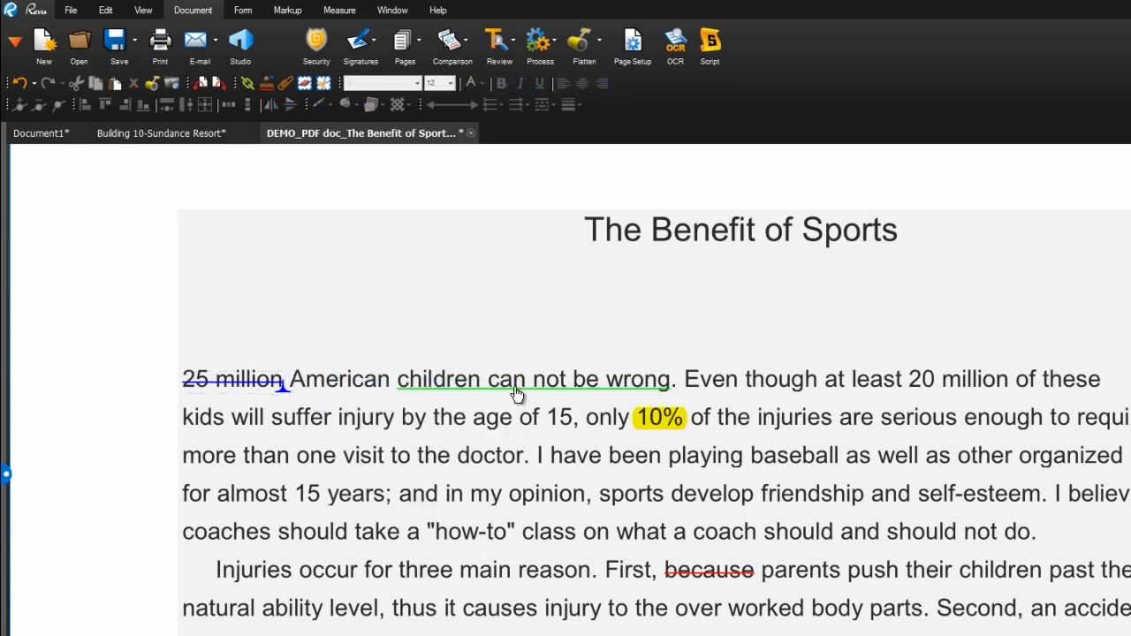